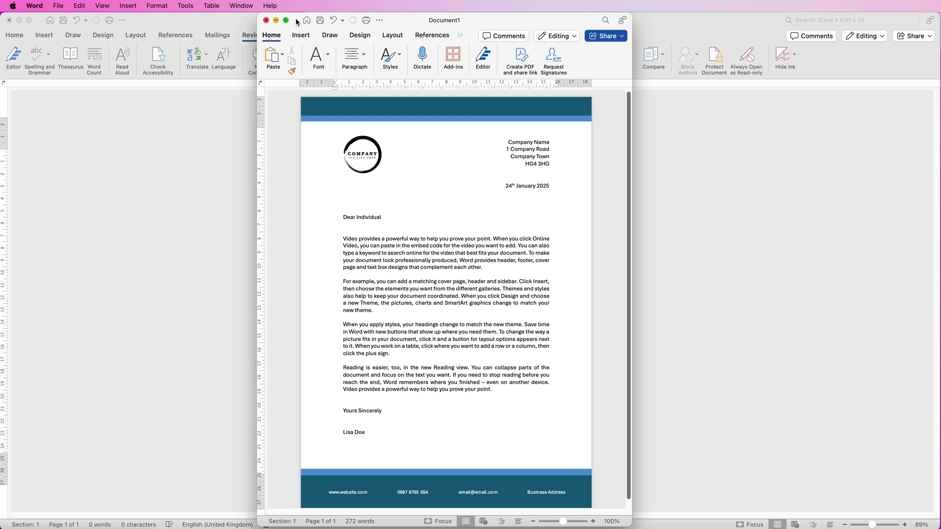
Minimise the example letter and insert circle.png from Logos into the blank document
double_click(492, 24)
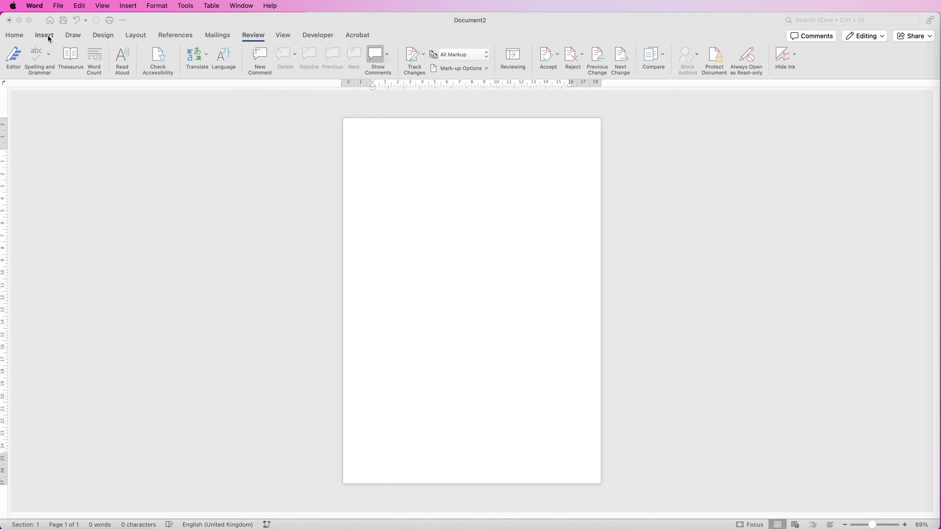
left_click(49, 37)
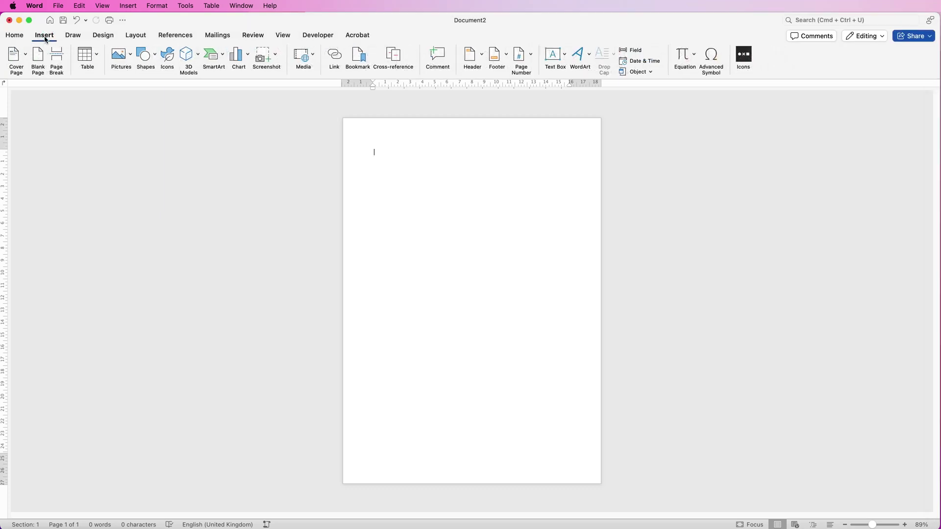
left_click(131, 60)
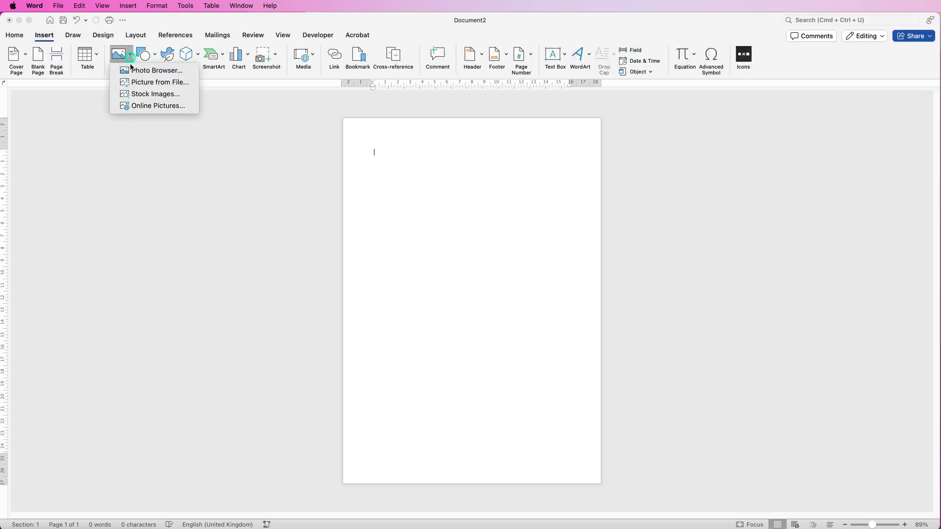
left_click(135, 82)
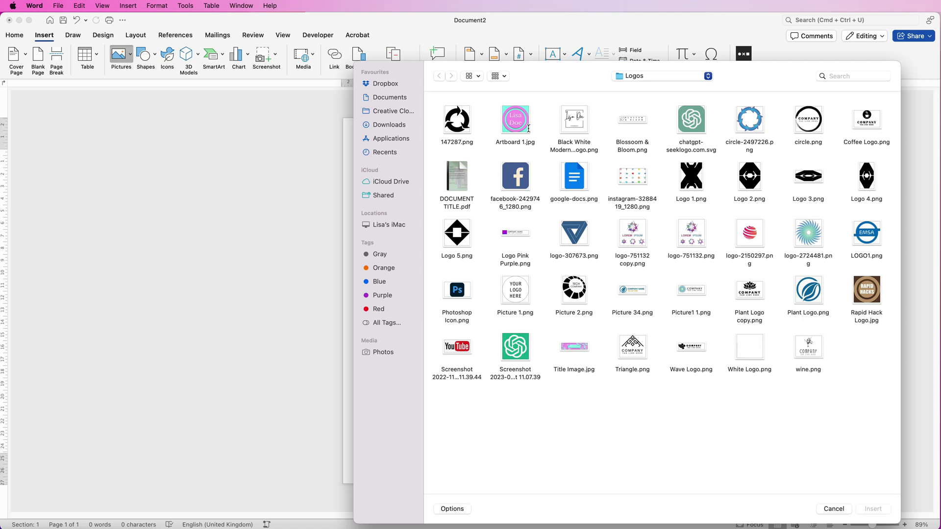
left_click(810, 123)
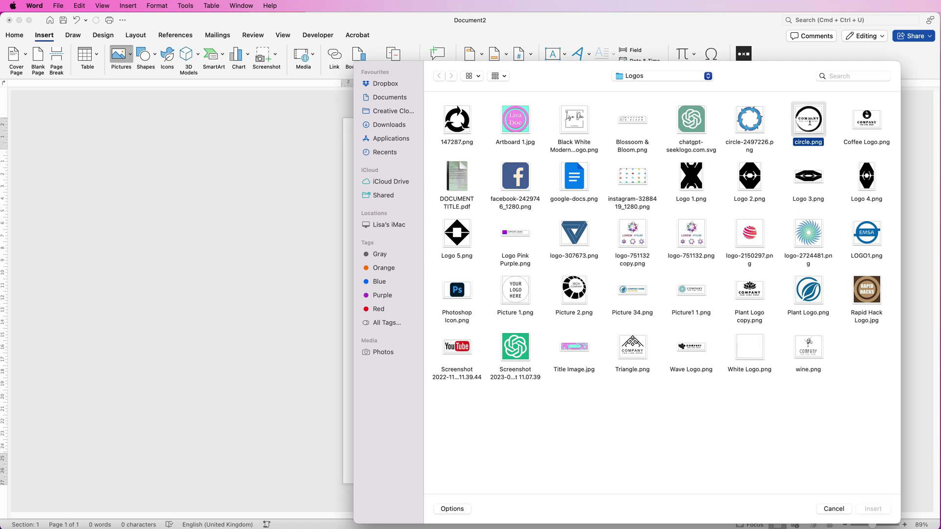
left_click(874, 509)
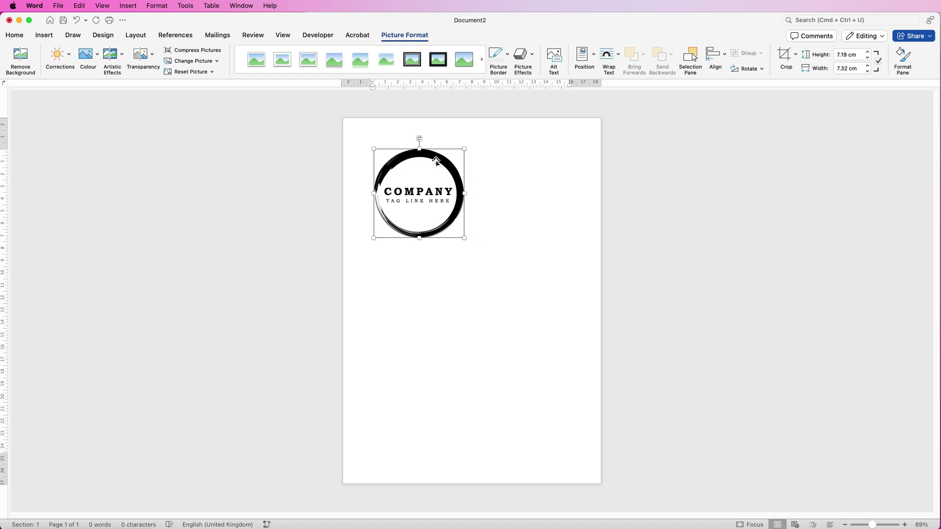
Set the logo to In Front of Text, move it lower, and shrink it to about 3.19 × 3.14 cm
left_click(618, 58)
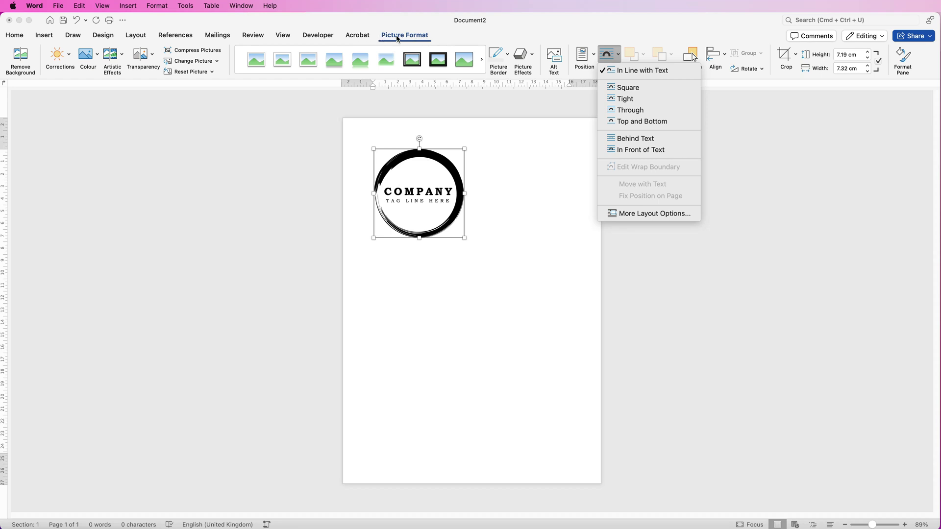
left_click(628, 154)
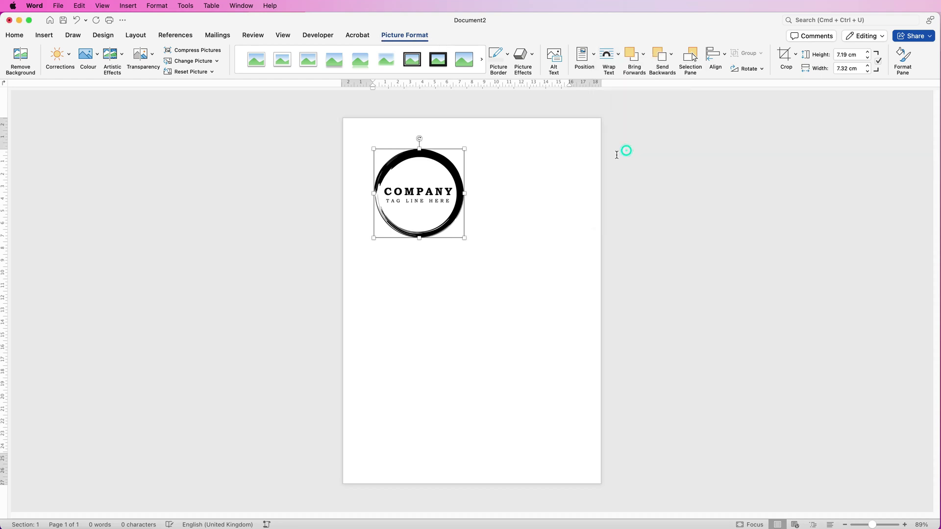
left_click_drag(425, 206, 428, 184)
left_click_drag(468, 238, 410, 204)
left_click(447, 205)
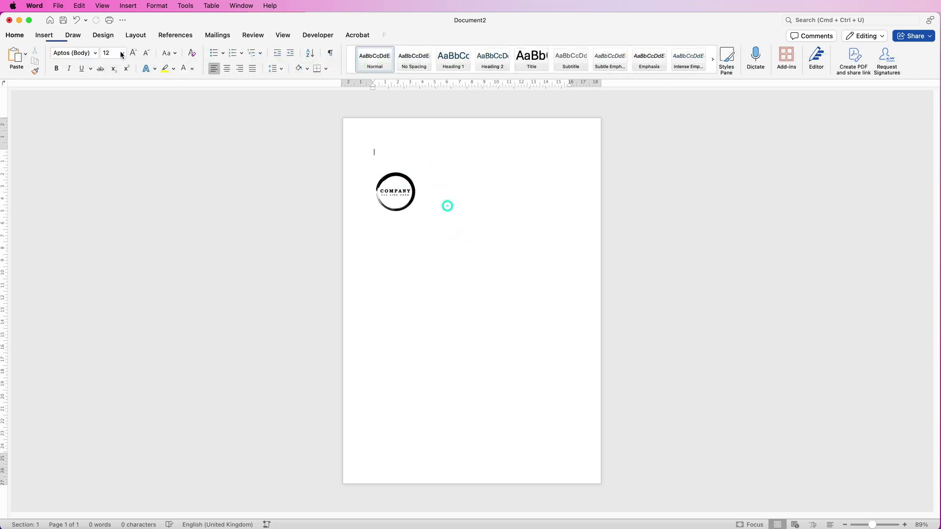
Draw a rectangle about 21.16 × 2.87 cm spanning the full page width at the top
left_click(46, 36)
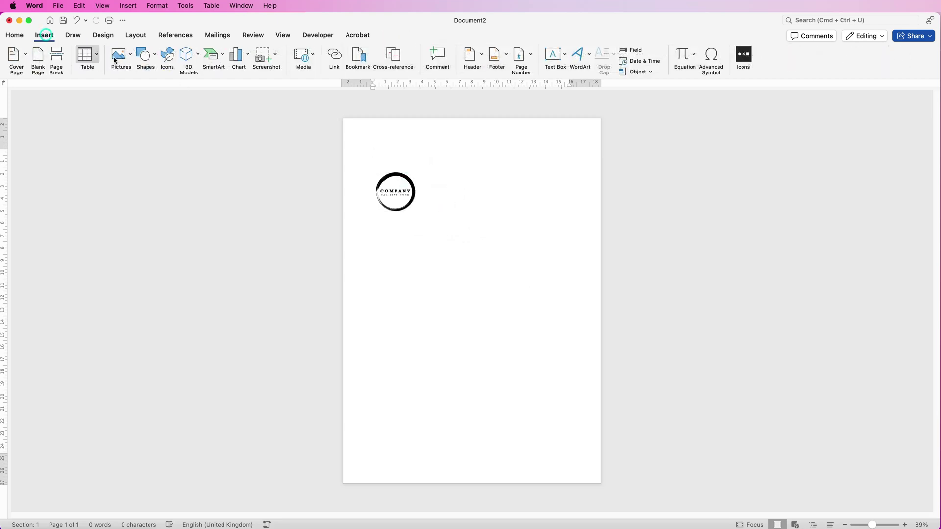
left_click(155, 57)
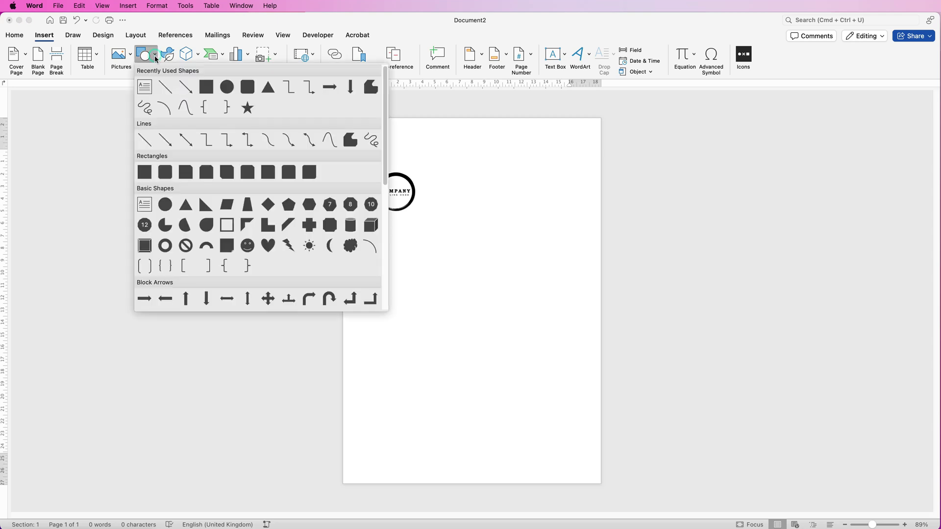
left_click(144, 172)
left_click_drag(350, 127, 611, 162)
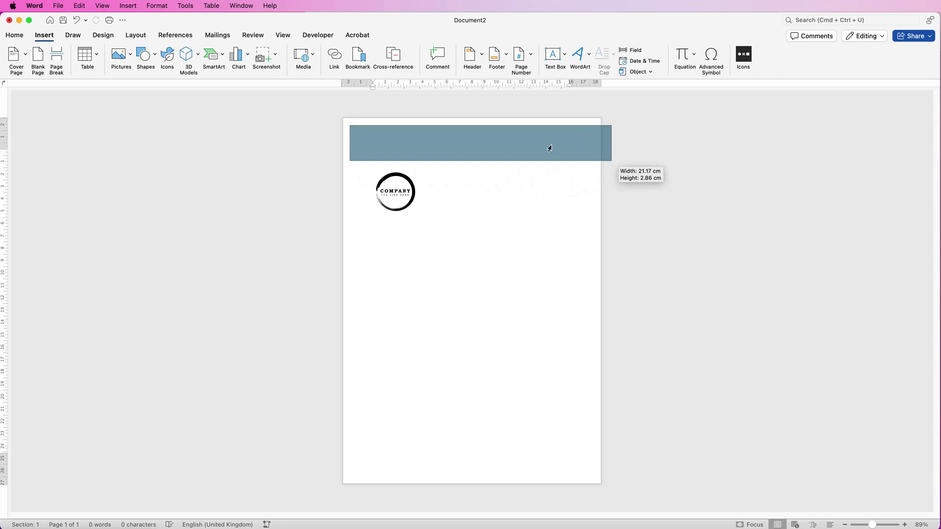
mouse_move(549, 145)
left_mouse_down()
mouse_move(540, 149)
mouse_move(540, 137)
left_mouse_up()
left_click(510, 154)
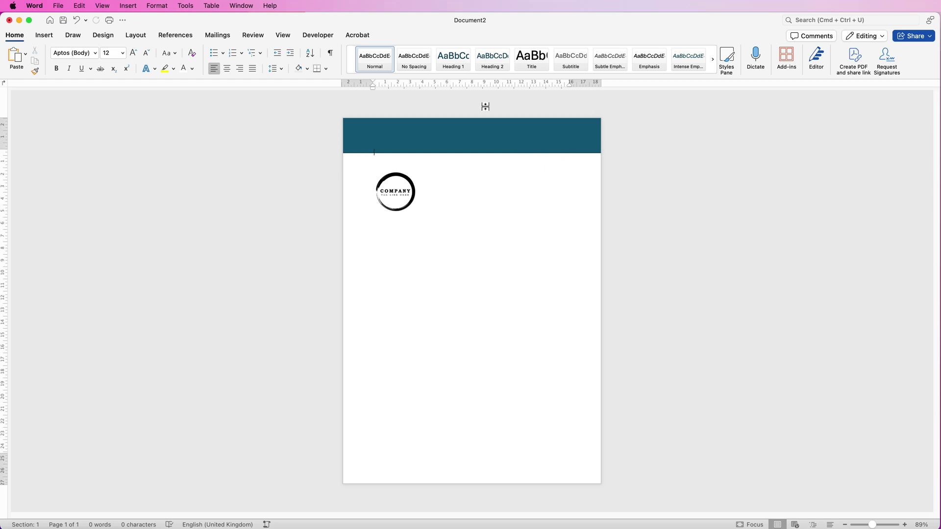
Set the header band's Shape Outline to No Outline
left_click(462, 138)
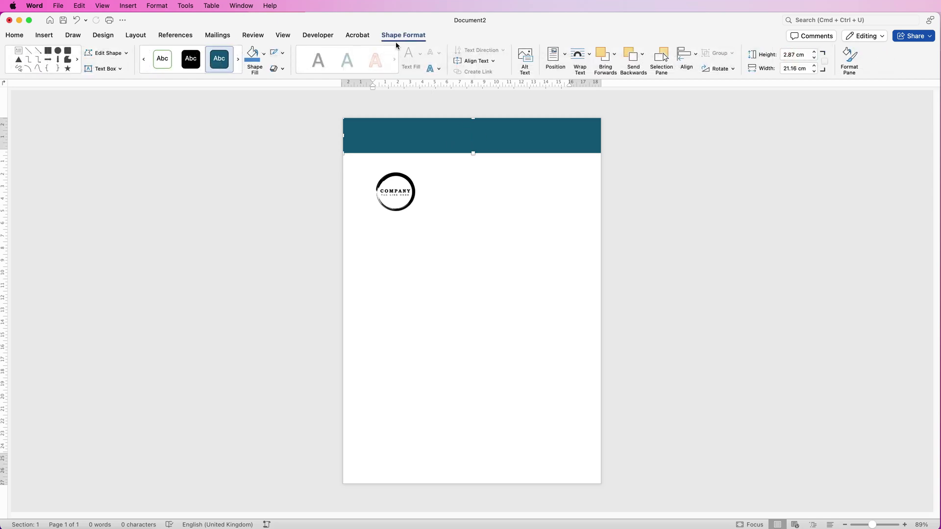
left_click(283, 54)
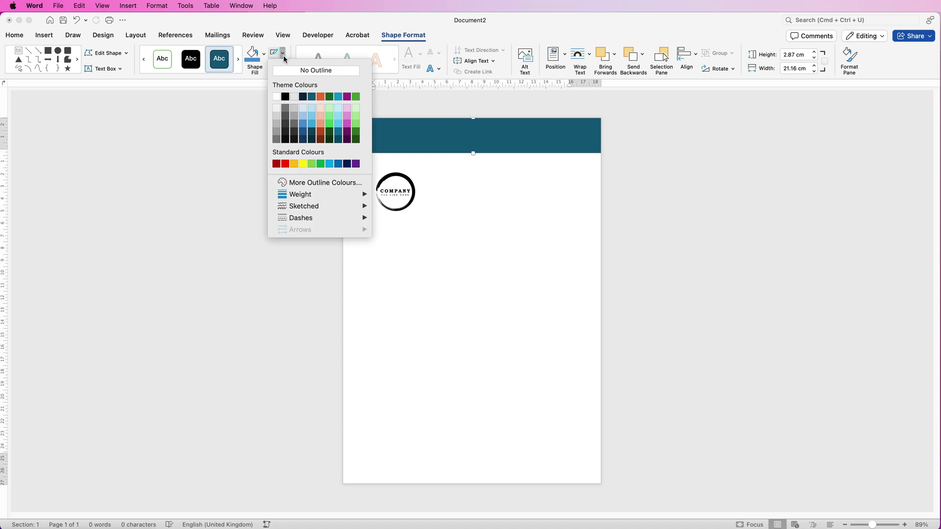
left_click(289, 72)
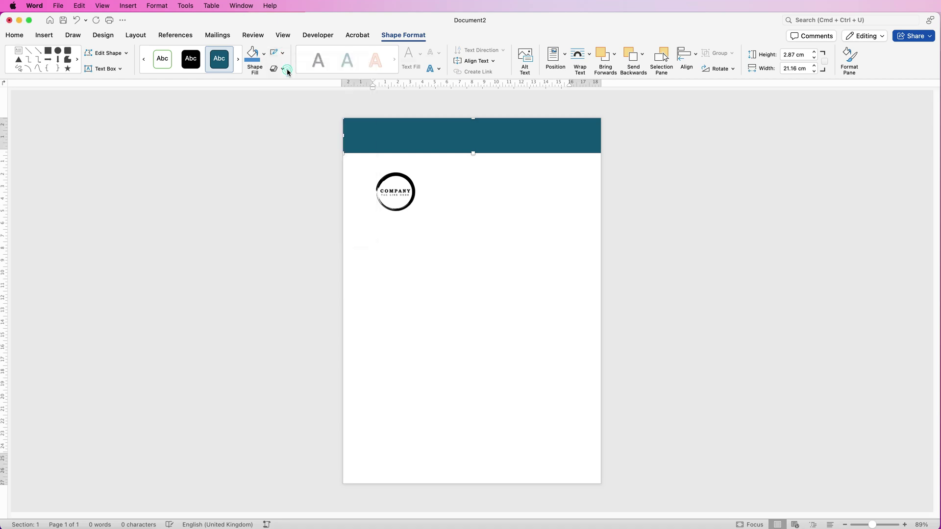
Try custom colours in More Fill Colours, then cancel to keep the teal fill
left_click(264, 55)
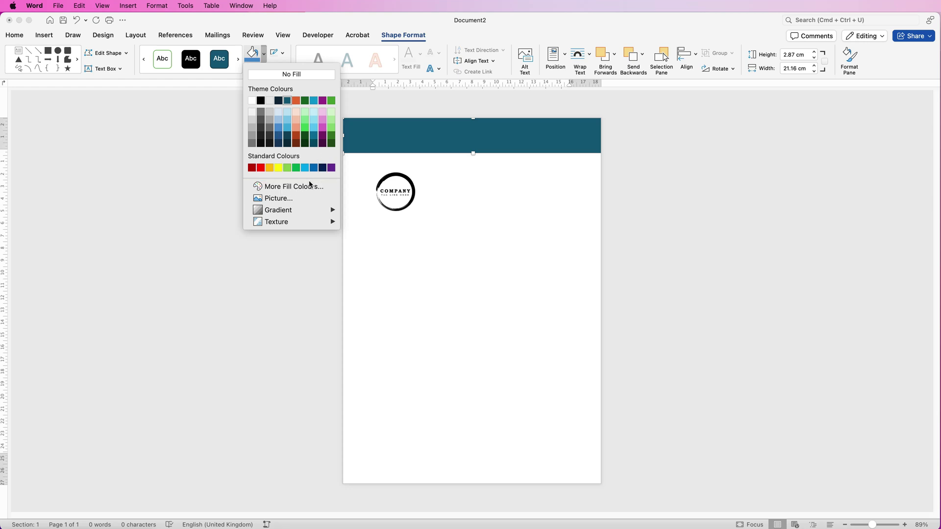
left_click(278, 191)
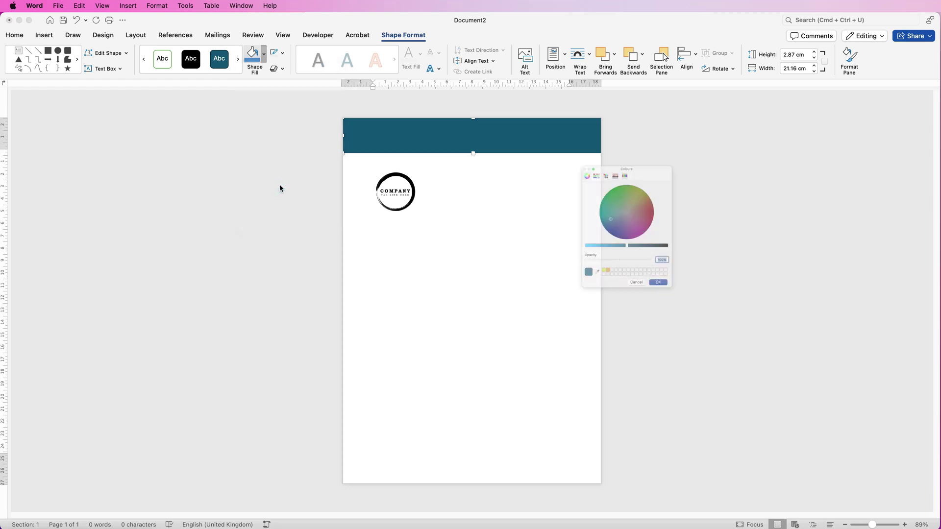
left_click_drag(627, 259, 575, 262)
left_click_drag(602, 218, 645, 195)
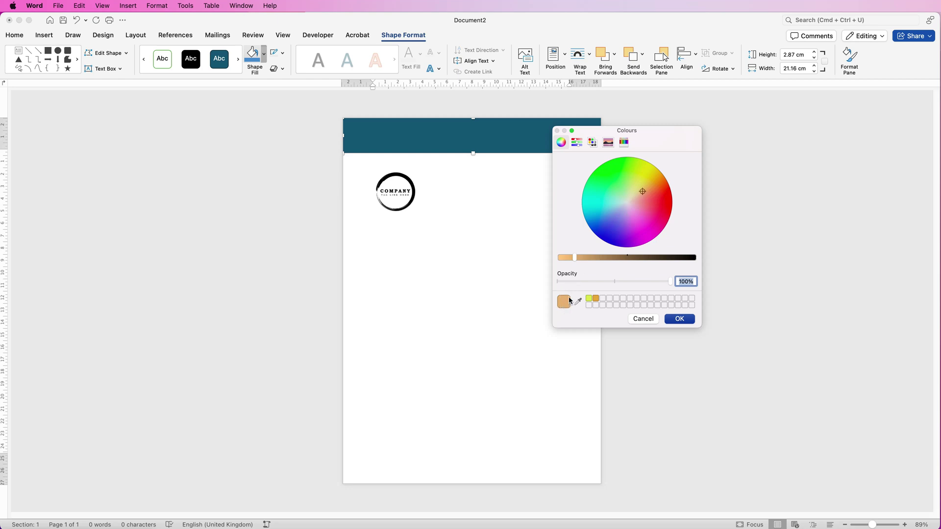
left_click(643, 319)
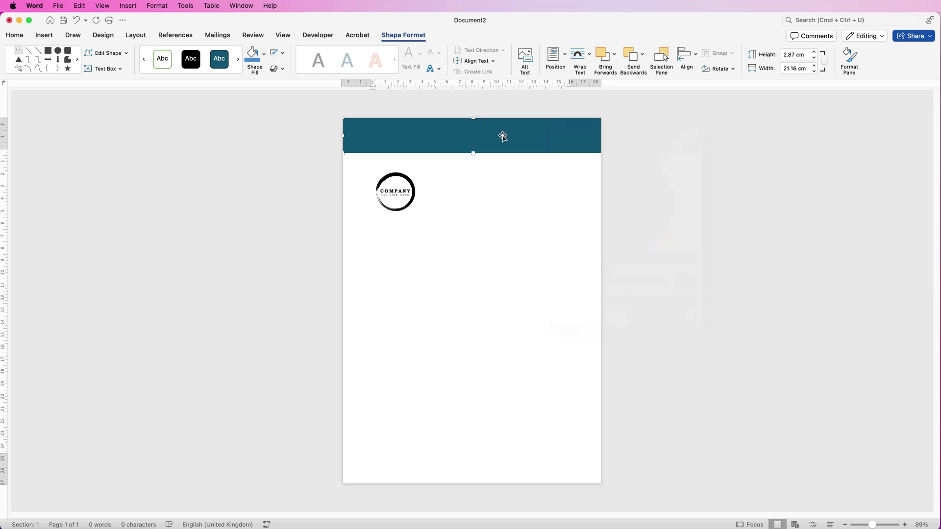
Align the header band with the page's top edge and paste a copy of it
left_click_drag(470, 145, 467, 143)
left_click(15, 36)
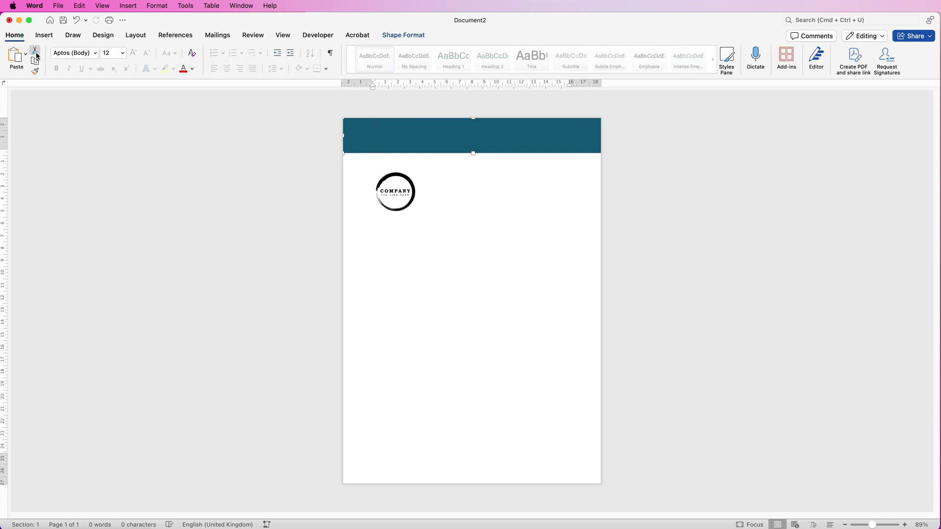
left_click(387, 251)
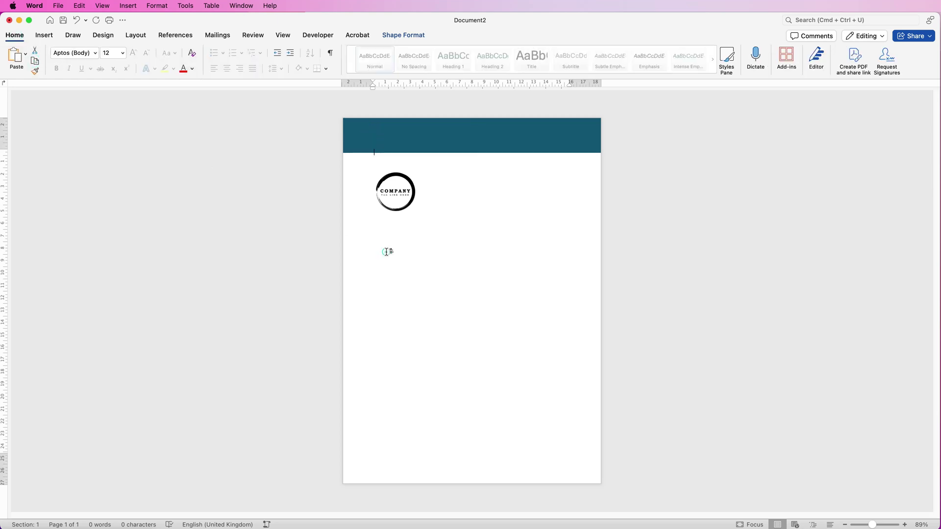
left_click(14, 59)
Position band copies along the page bottom as a footer and across the lower middle
left_click_drag(512, 168, 480, 470)
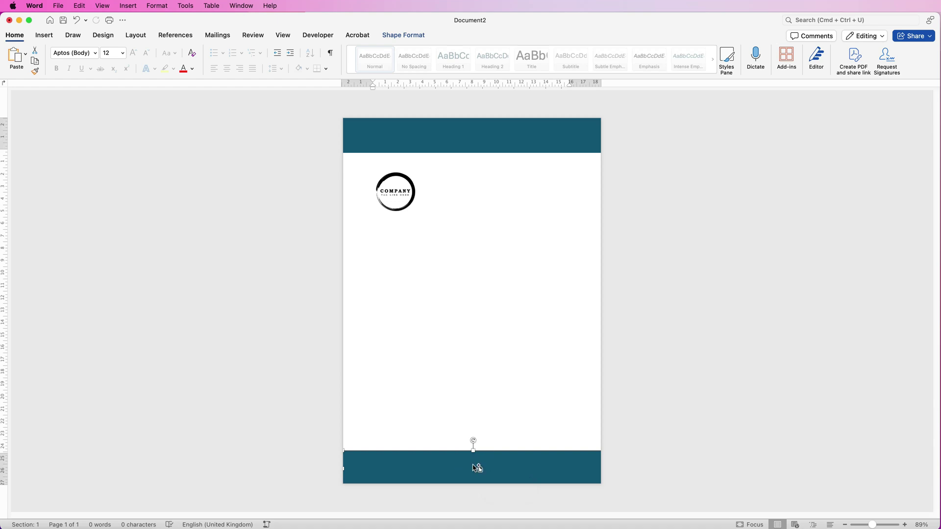
left_click_drag(474, 464, 474, 366)
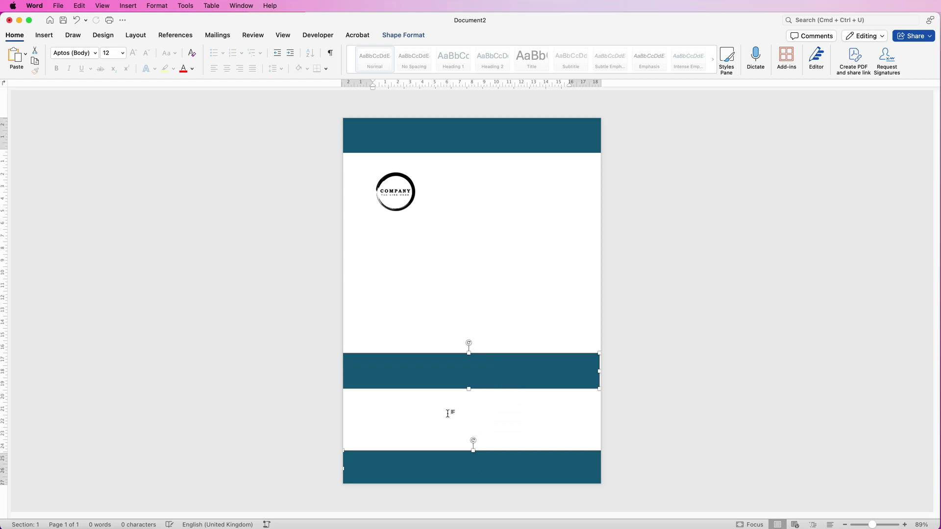
left_click(448, 414)
mouse_move(468, 375)
left_mouse_down()
mouse_move(471, 342)
mouse_move(472, 373)
left_mouse_up()
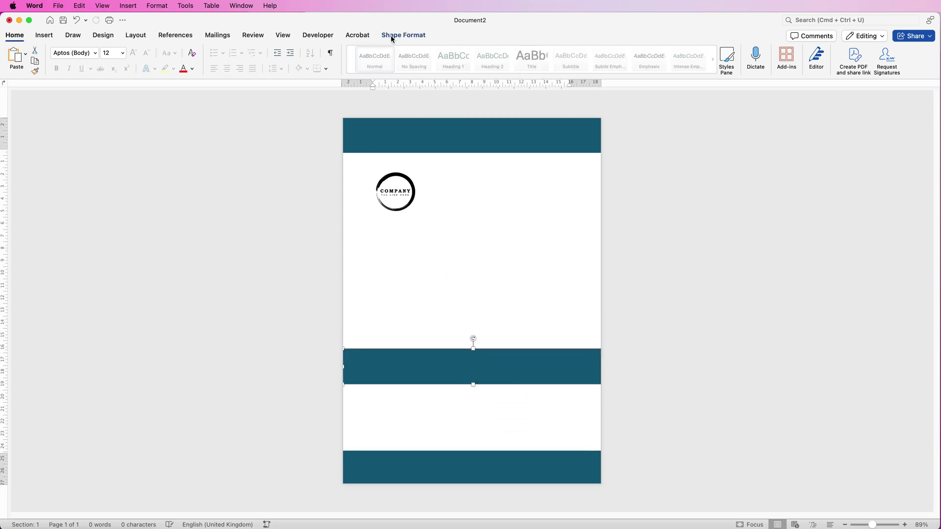
Fill the middle band medium blue and move it down onto the dark bottom bar
left_click(392, 38)
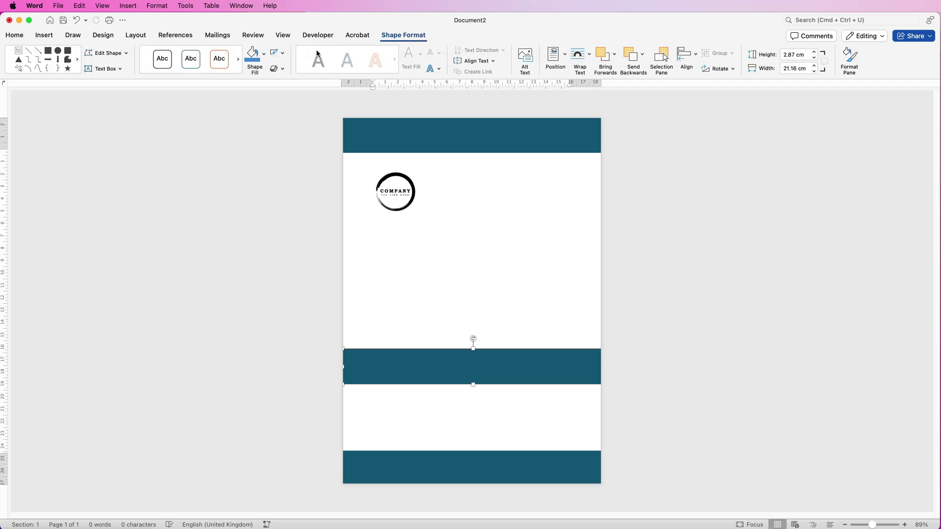
left_click(264, 58)
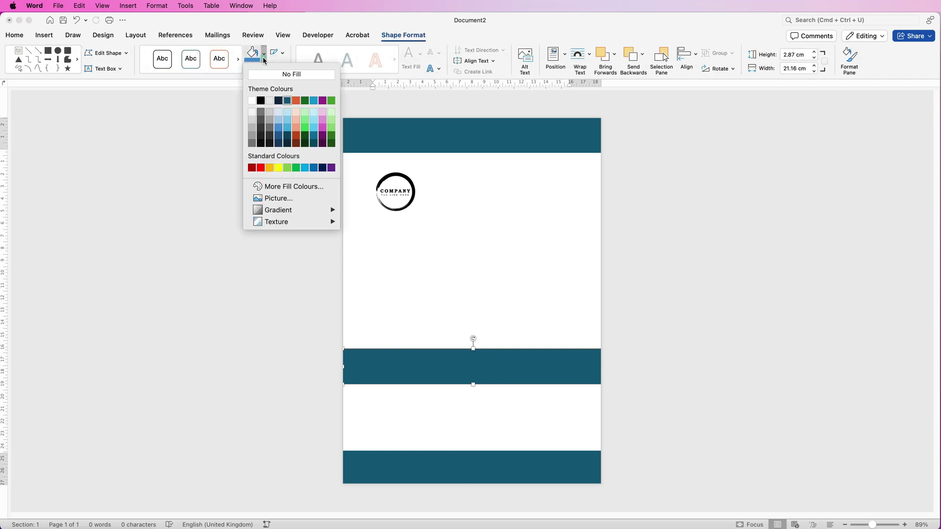
left_click(278, 129)
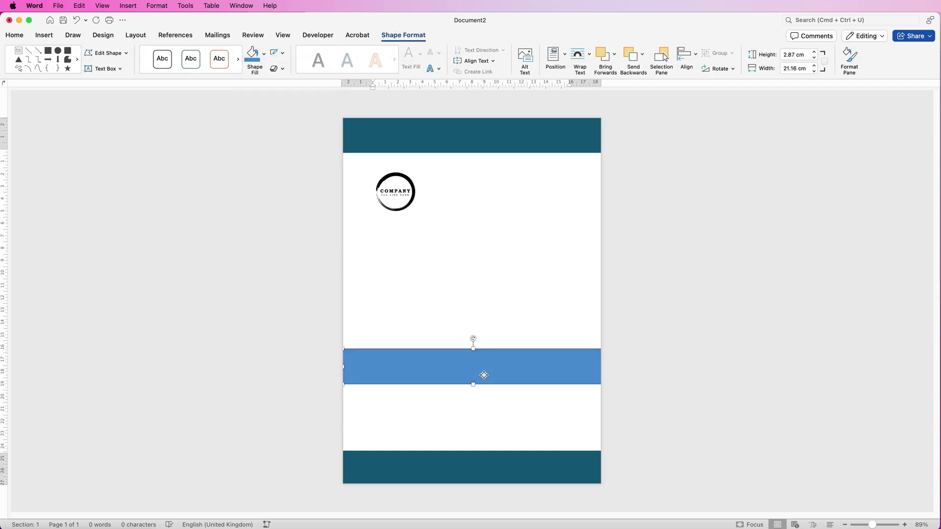
left_click_drag(483, 379, 490, 456)
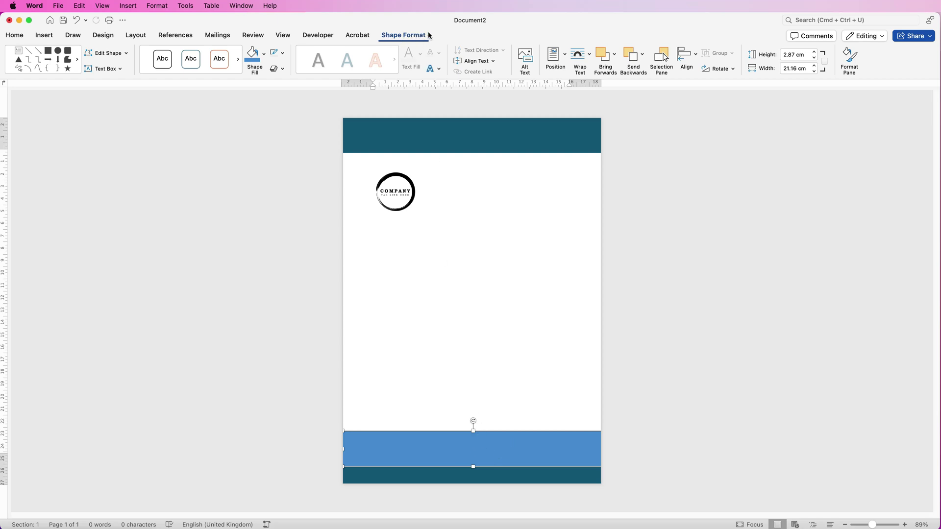
Send the blue band to back behind the footer bar, then copy it up to mid-page
left_click(642, 54)
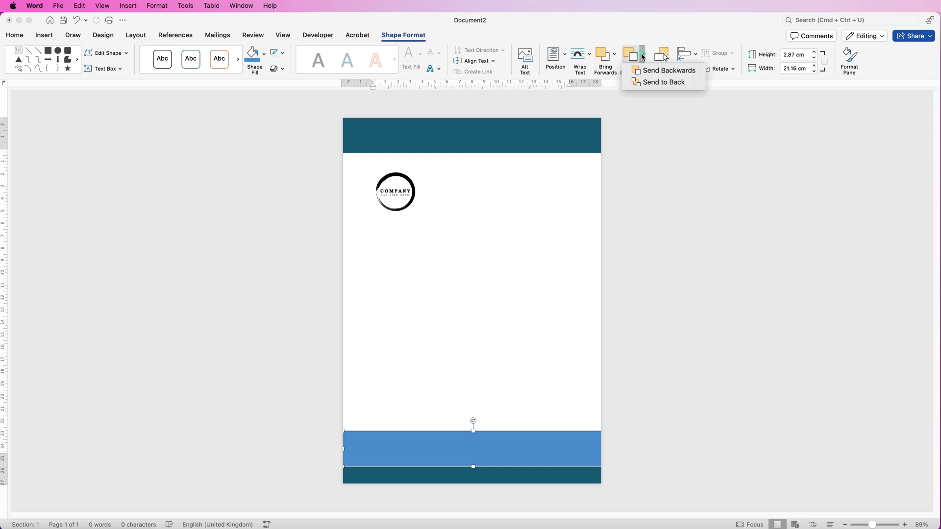
left_click(649, 82)
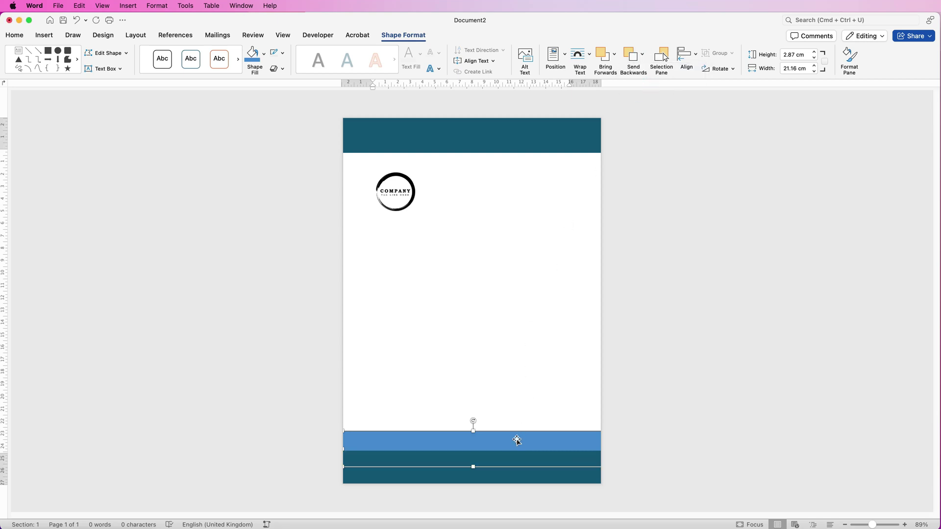
left_click_drag(518, 440, 518, 451)
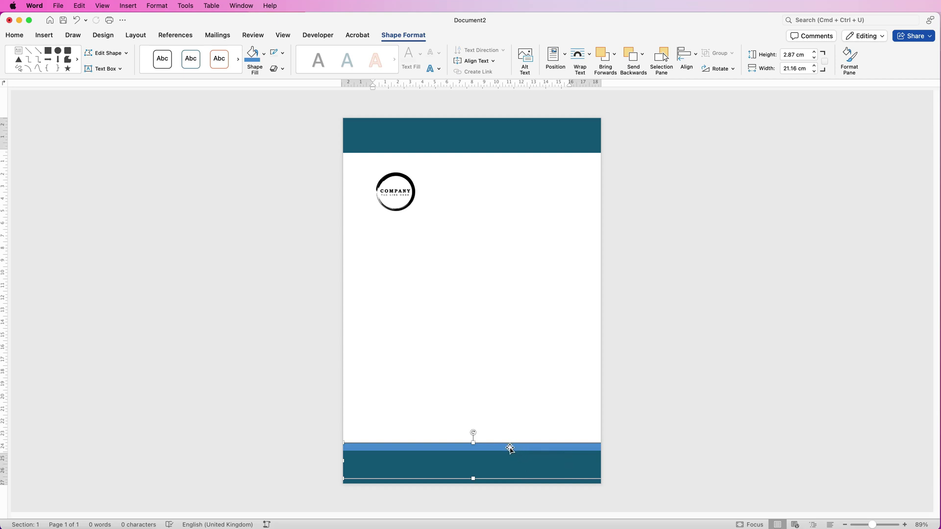
left_click_drag(510, 450, 510, 365)
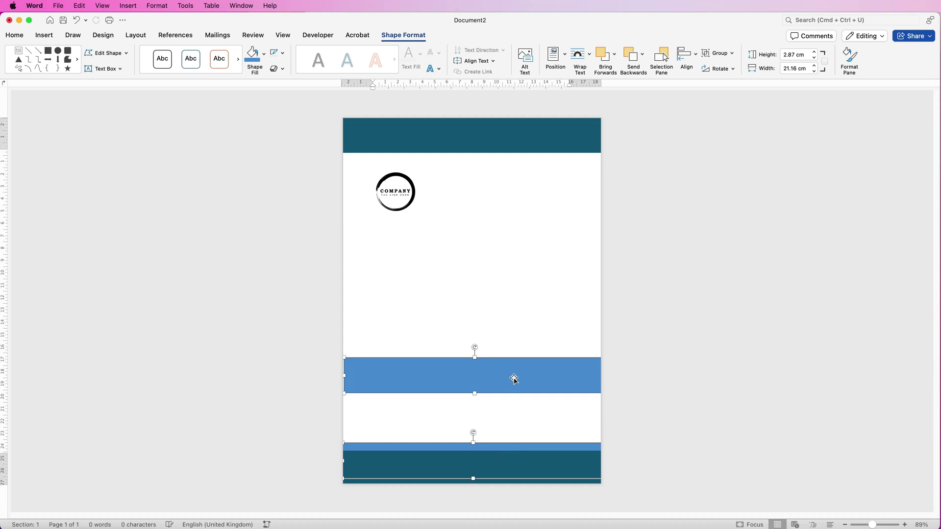
left_click(520, 336)
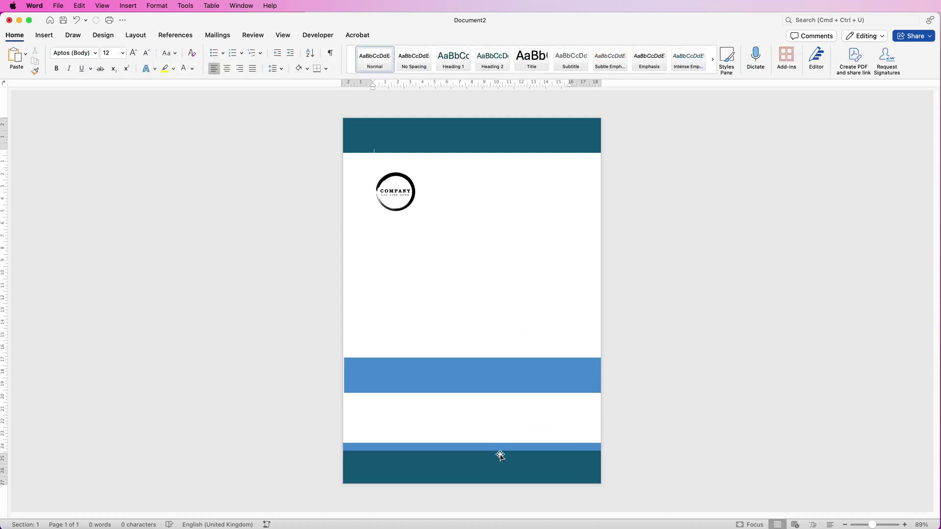
left_click(510, 375)
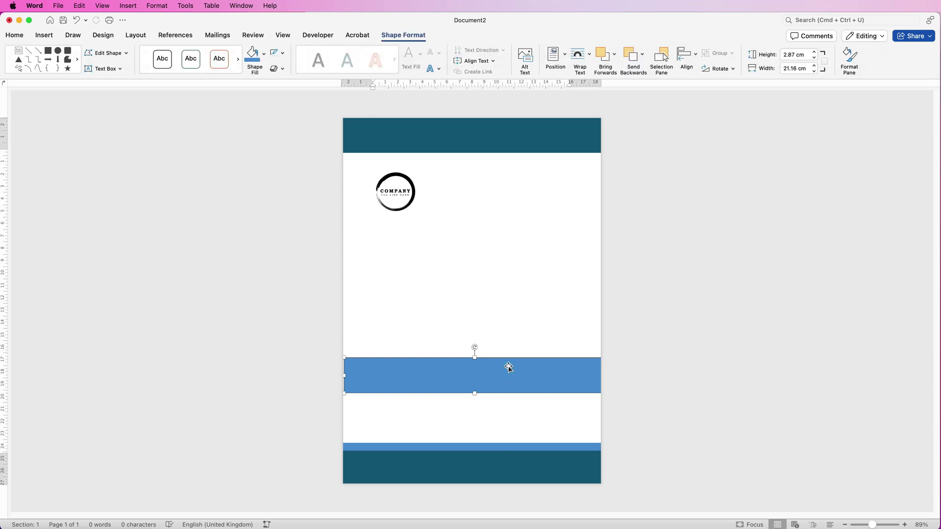
Delete the spare blue band and group the footer bar with its blue strip
key("Delete")
left_click(522, 137)
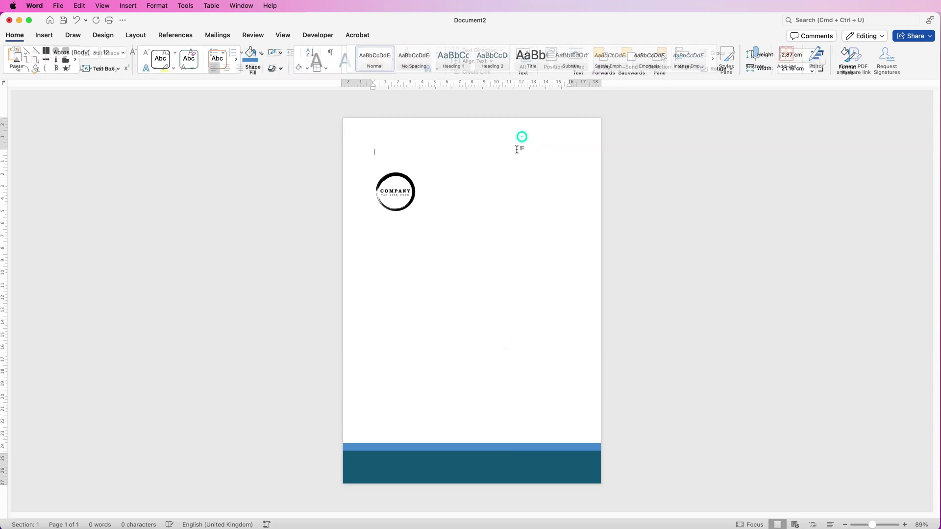
left_click(446, 472)
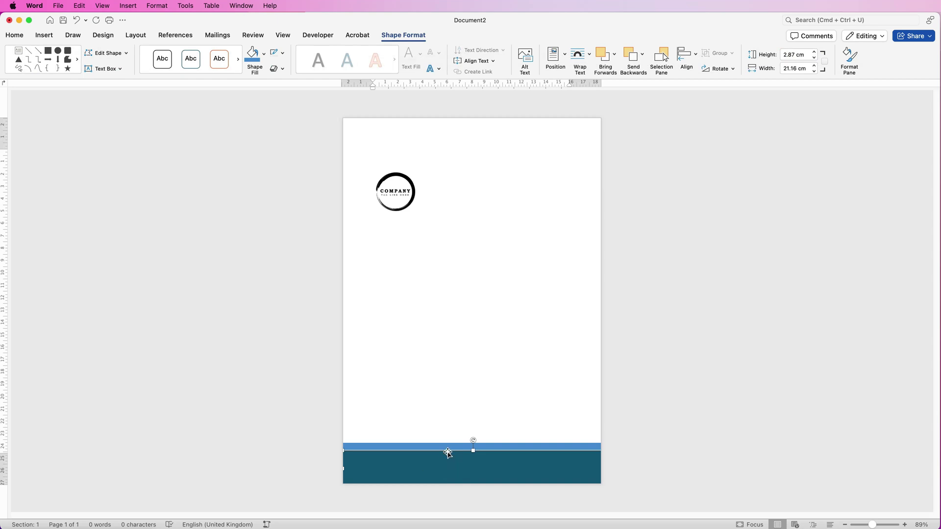
left_click(447, 446, "shift")
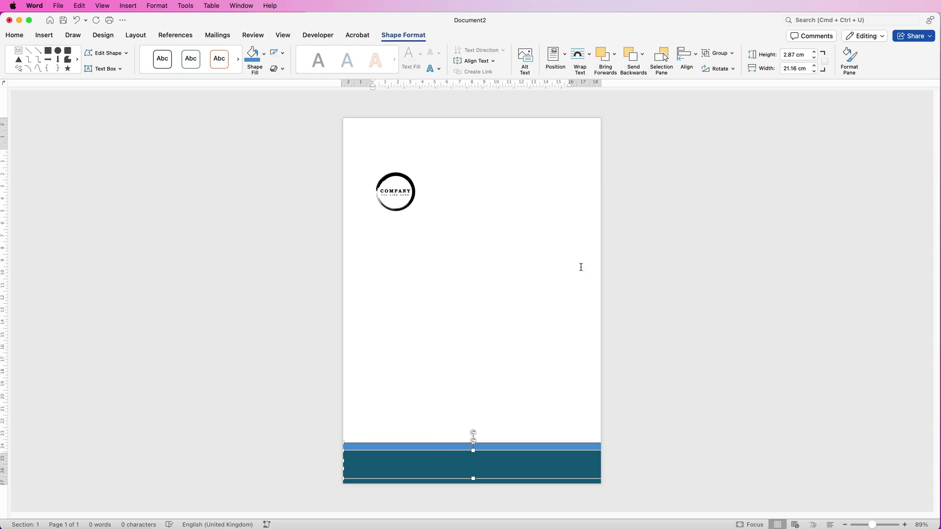
left_click(734, 53)
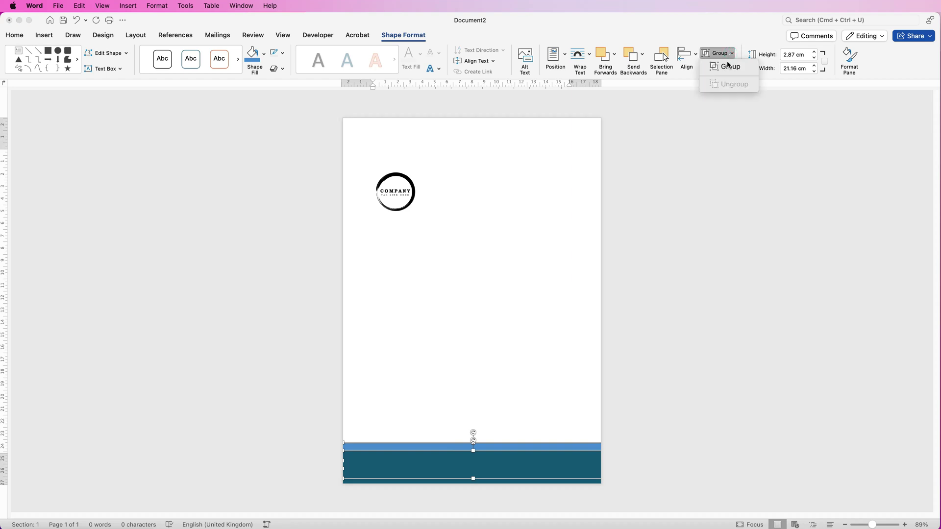
left_click(723, 68)
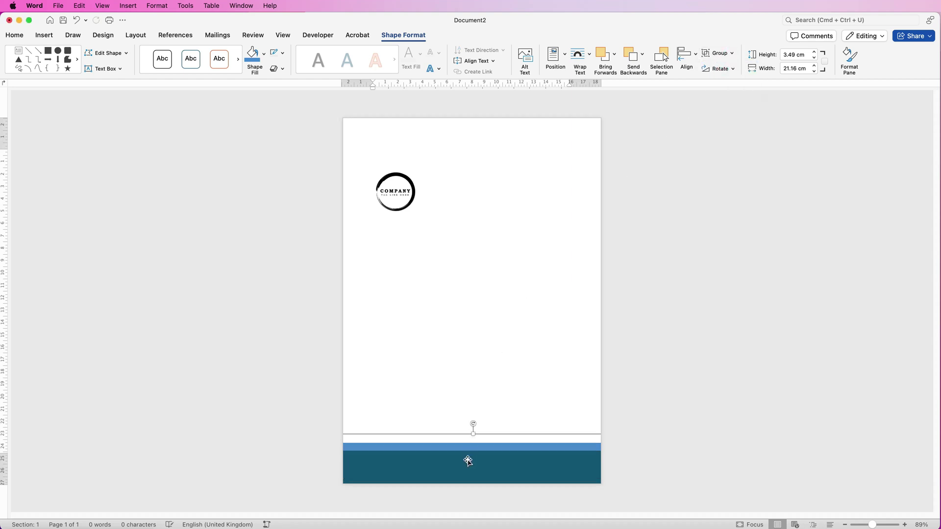
Duplicate the grouped footer band, rotate it 180° and move it to the page top
left_click_drag(471, 466, 468, 263)
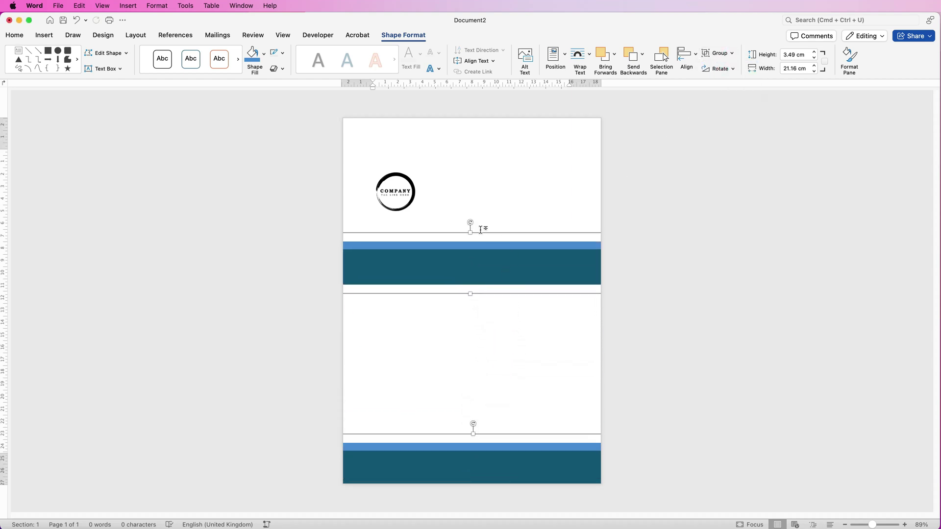
left_click(475, 362)
left_click(472, 264)
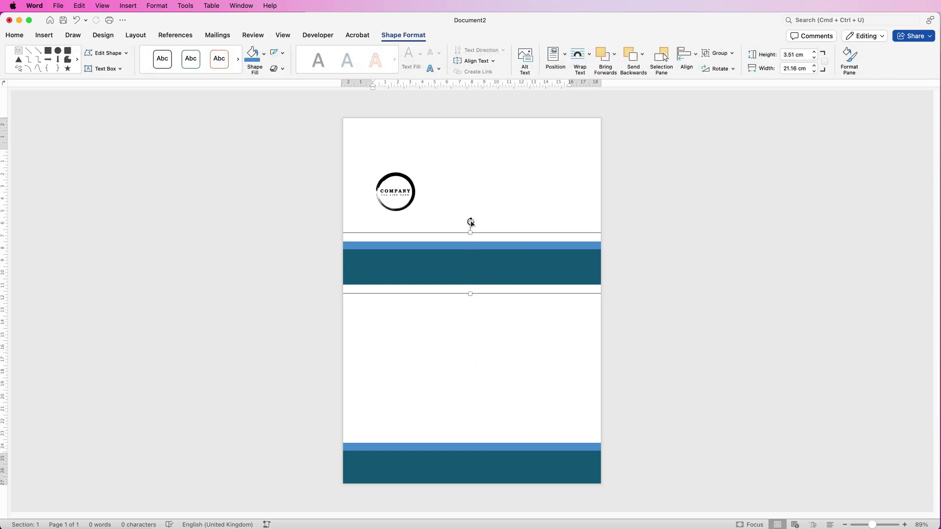
left_click_drag(470, 222, 469, 290)
left_click_drag(484, 217, 490, 131)
left_click(442, 467)
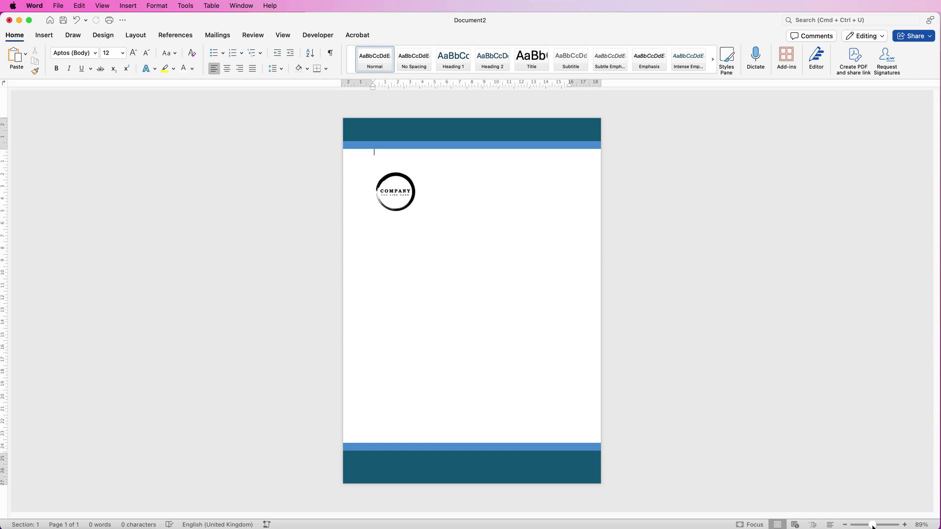
left_click_drag(874, 526, 883, 525)
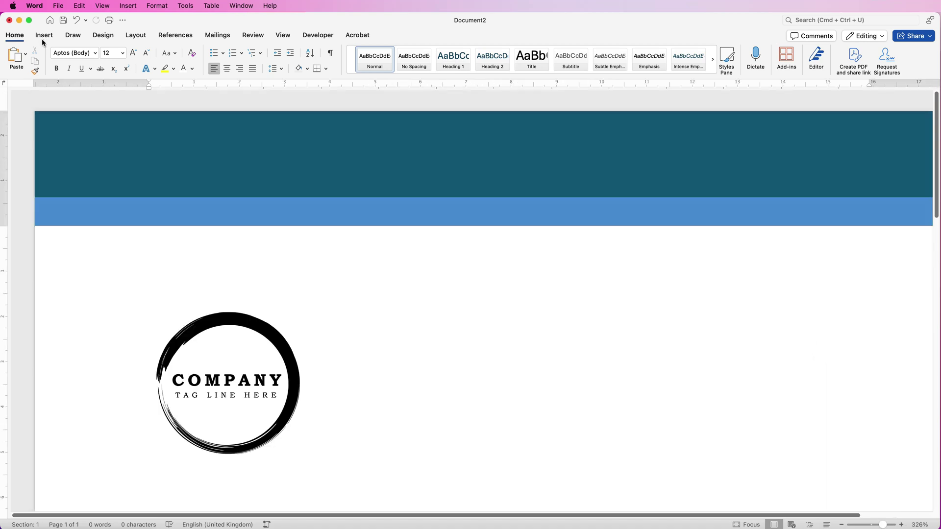
left_click(43, 36)
left_click(564, 55)
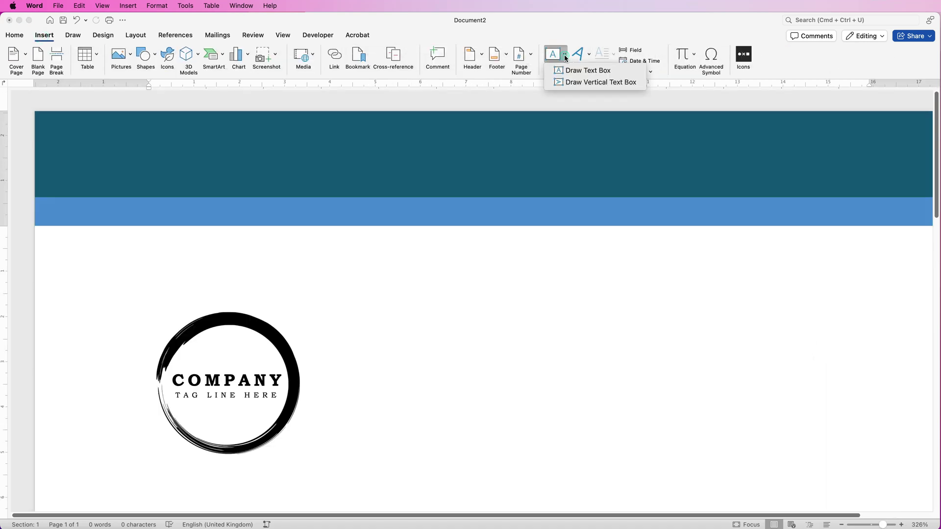
left_click(578, 74)
mouse_move(79, 124)
left_mouse_down()
mouse_move(78, 145)
mouse_move(192, 174)
mouse_move(400, 182)
left_mouse_up()
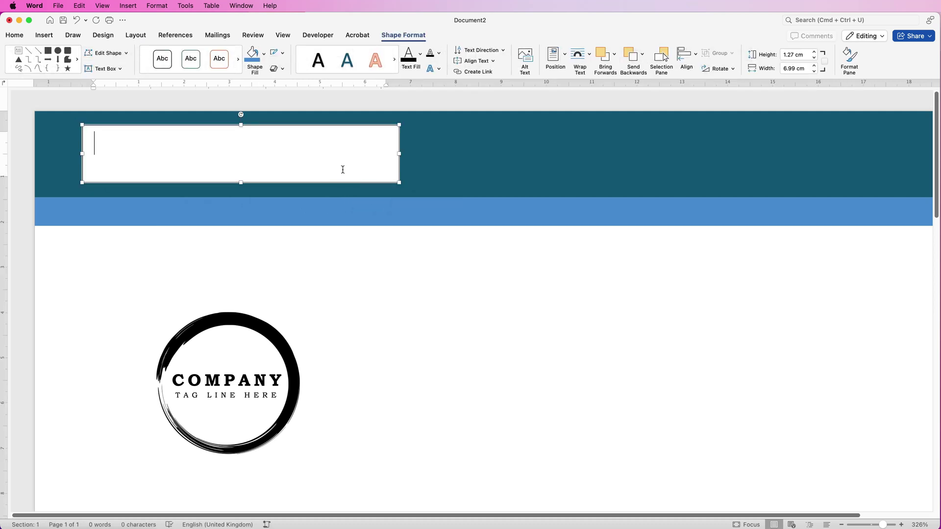
type("www.website.com")
left_click(431, 153)
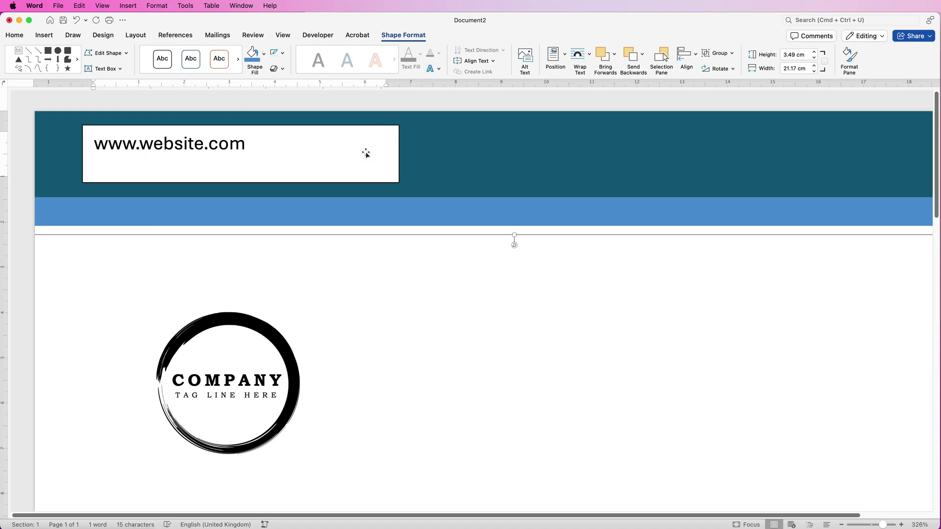
Give the website text box No Outline and No Fill
left_click(359, 153)
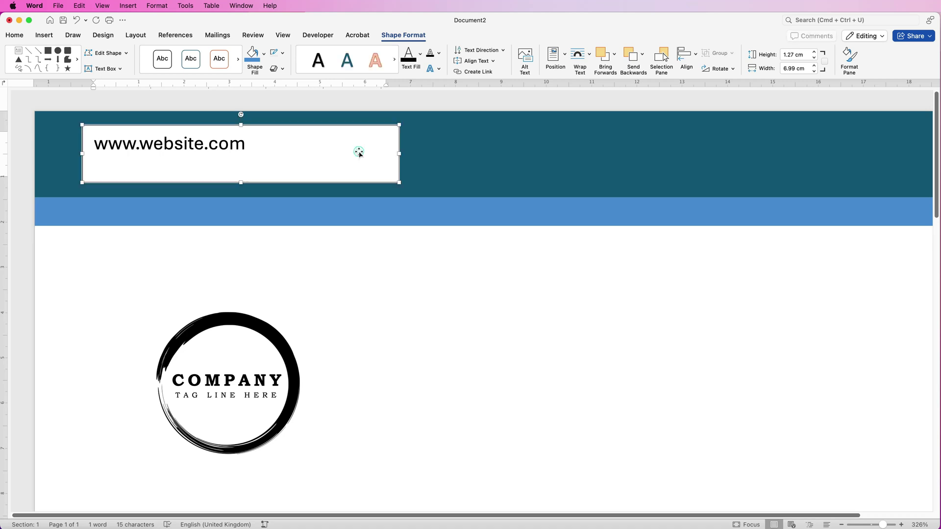
left_click(283, 54)
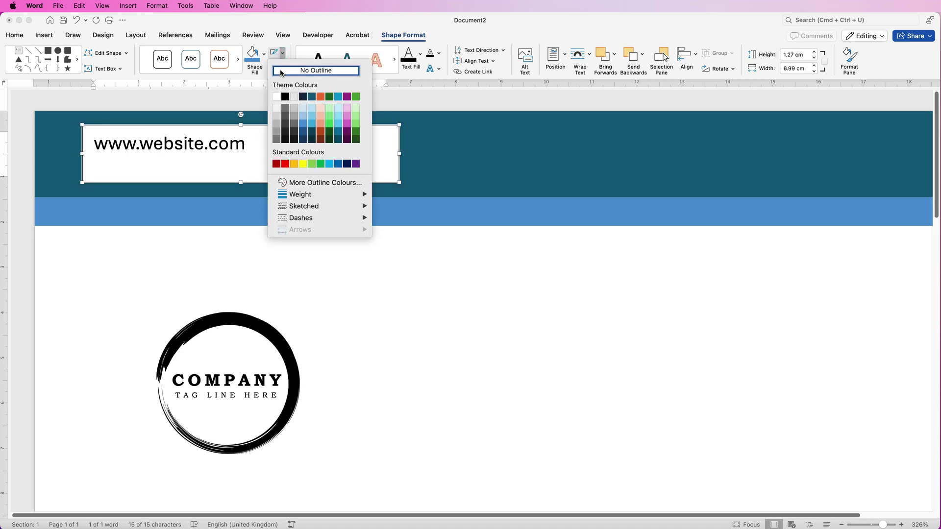
left_click(284, 70)
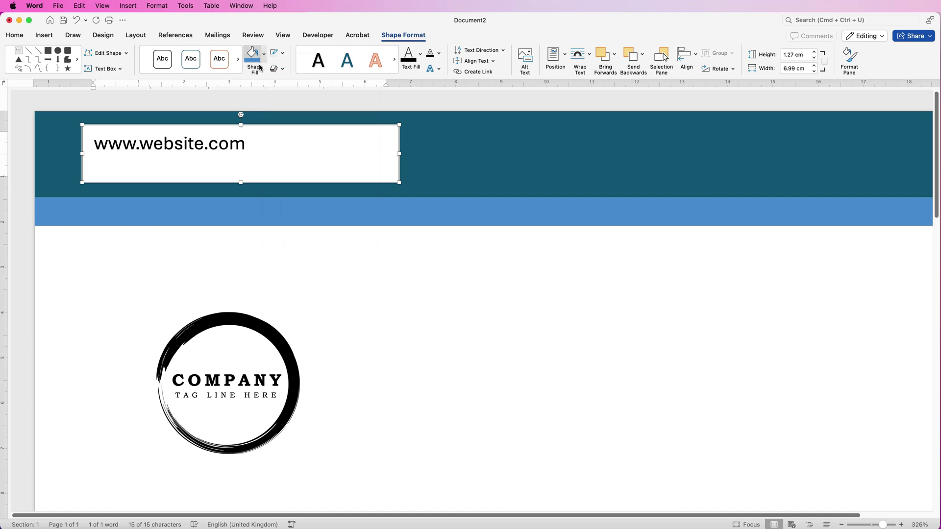
left_click(264, 55)
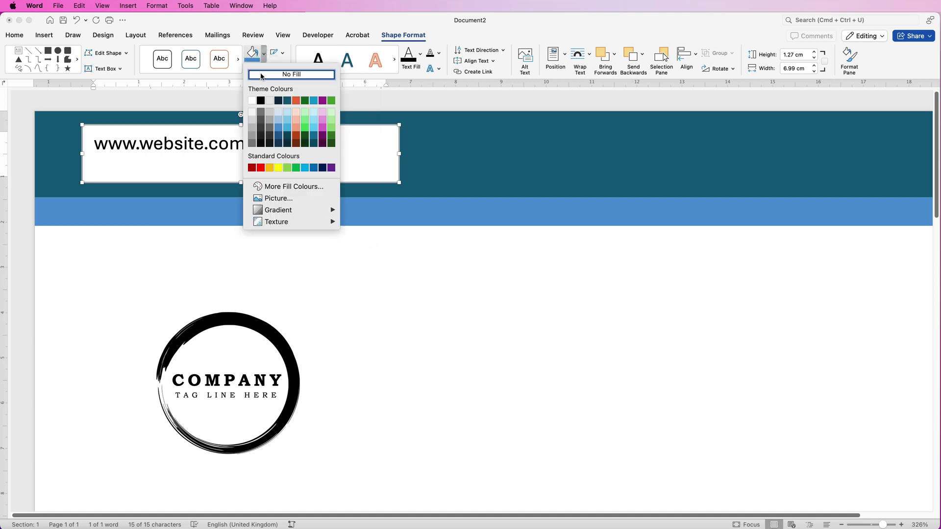
left_click(261, 75)
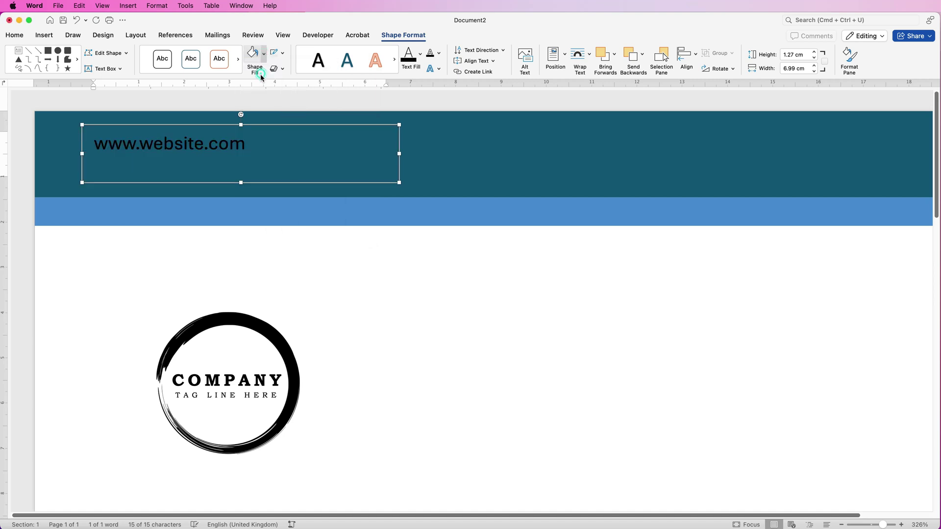
Set the website text's font colour to White
left_click(20, 37)
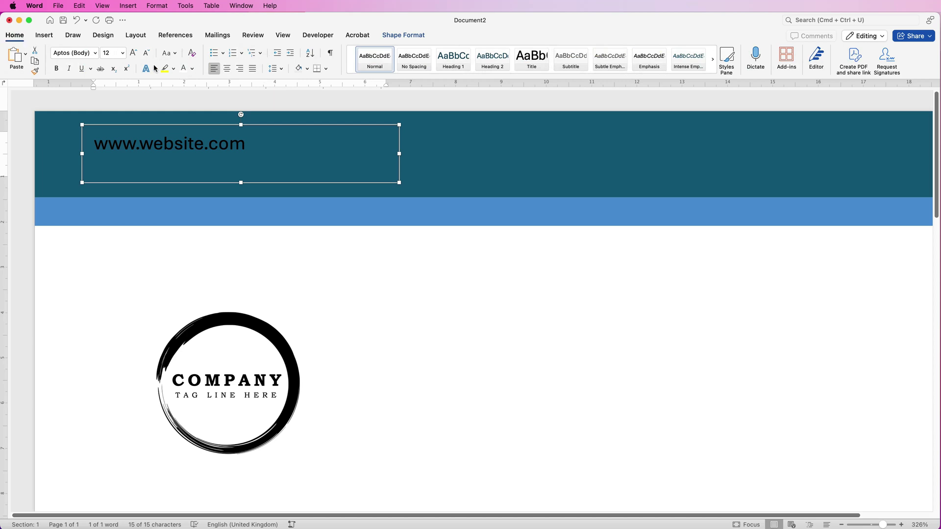
left_click(192, 69)
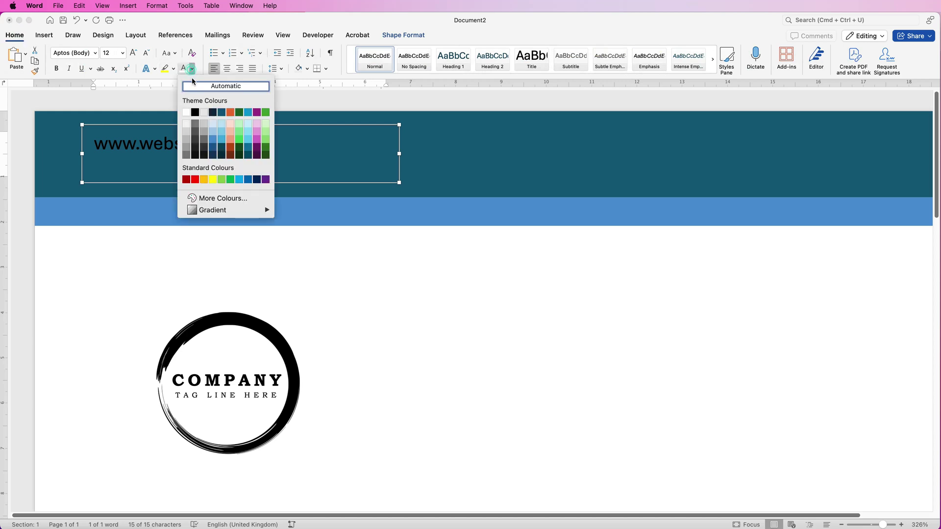
left_click(187, 113)
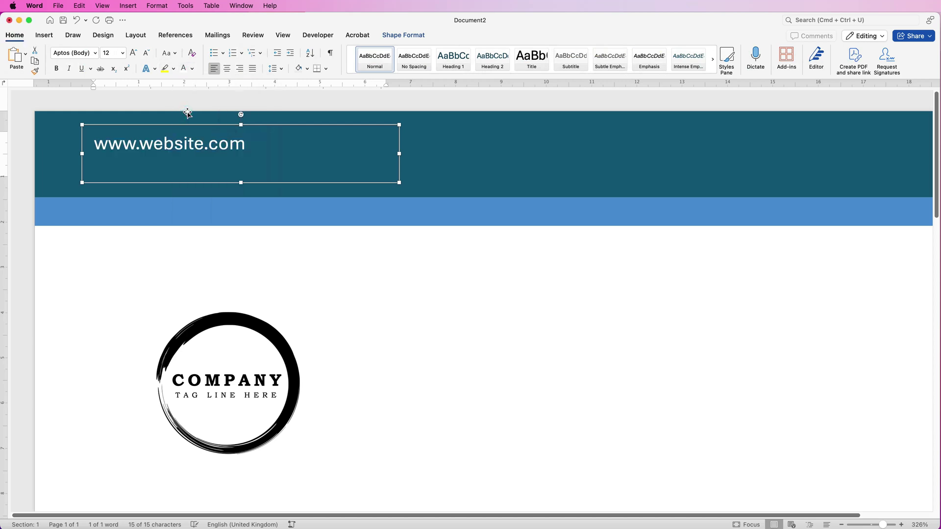
Shrink the website box to fit, centre its text, and duplicate it across the header
left_click_drag(400, 182, 266, 168)
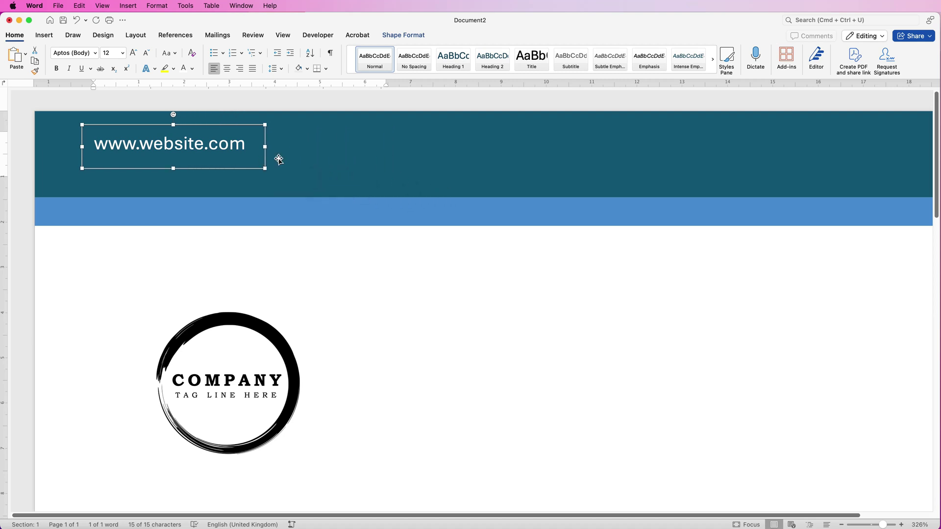
left_click(227, 70)
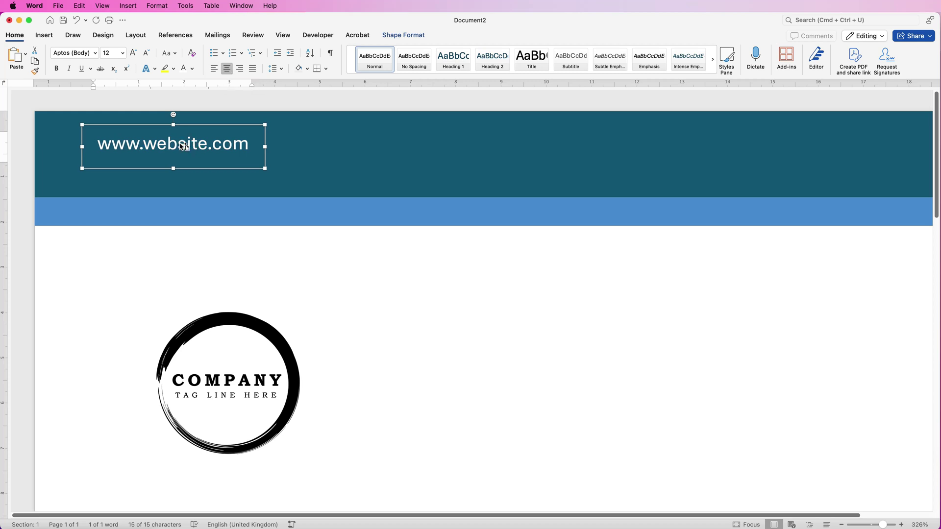
left_click_drag(183, 147, 784, 144)
Replace the copies' text with an e-mail placeholder and a phone number placeholder
left_click(442, 148)
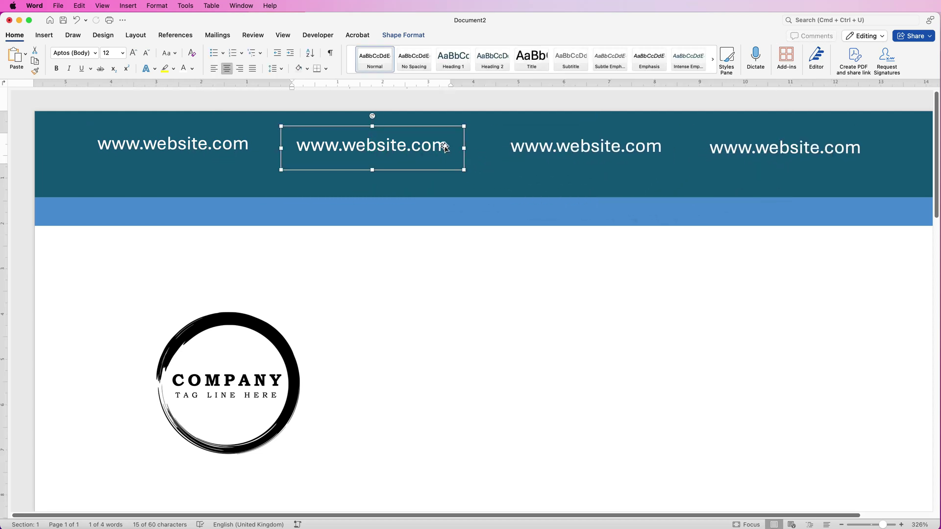
left_click_drag(446, 147, 307, 154)
type("email@email.com")
left_click_drag(662, 147, 512, 149)
type("0987 765 654")
left_click_drag(861, 148, 711, 150)
Type 'Business Address' into the fourth box and narrow the website box to fit its text
type("Business Address")
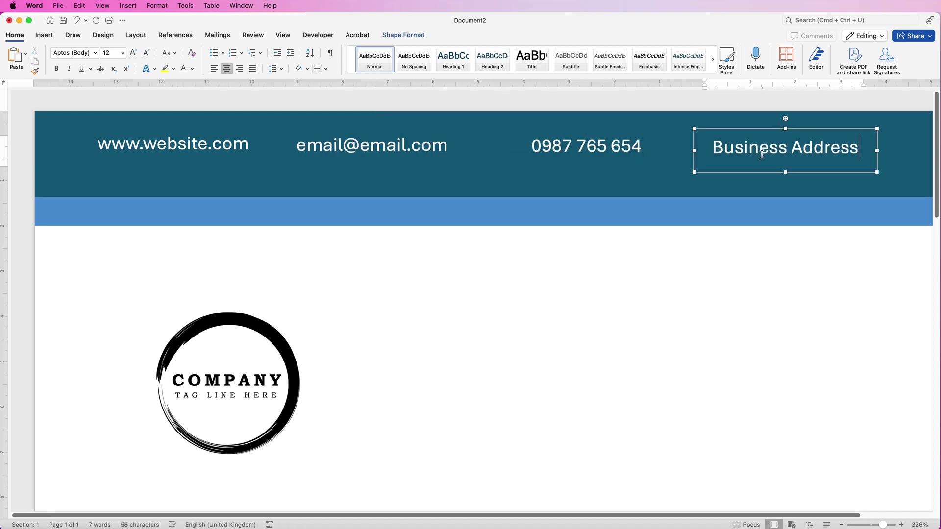
left_click(587, 145, "shift")
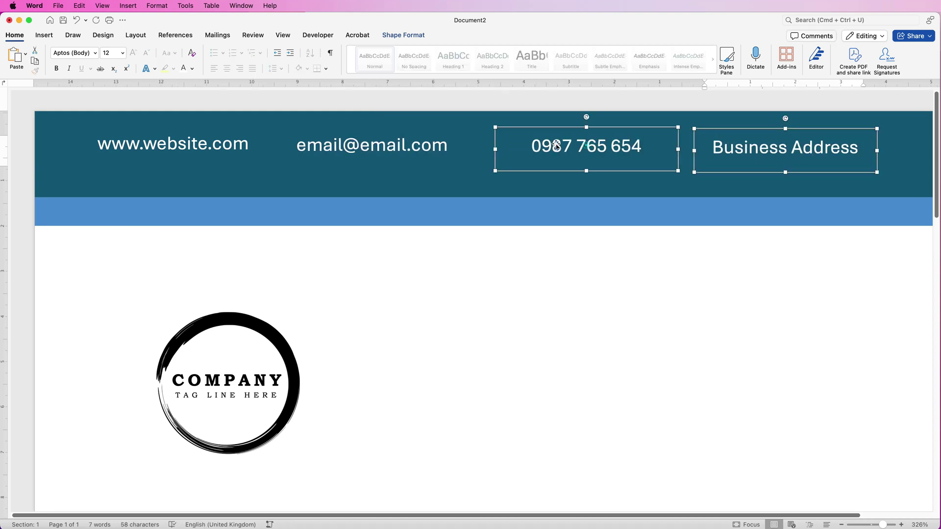
left_click(415, 146, "shift")
left_click(206, 145, "shift")
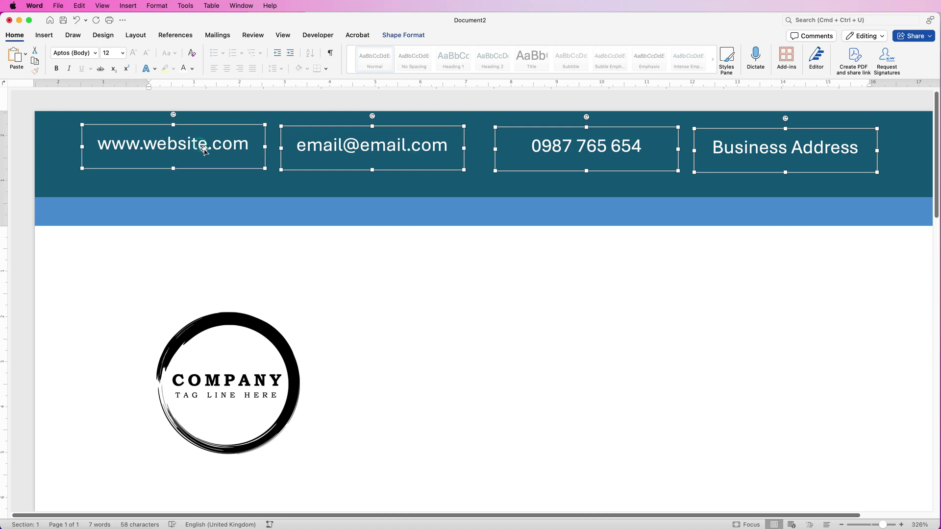
left_click(386, 145)
left_click(236, 146)
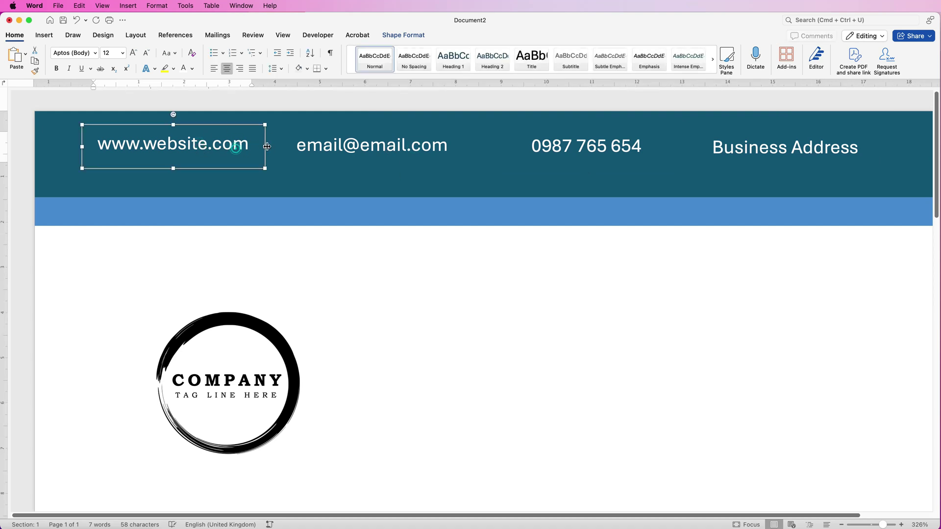
mouse_move(265, 146)
left_mouse_down()
mouse_move(256, 147)
mouse_move(264, 147)
left_mouse_up()
left_click(267, 147)
Narrow the e-mail, phone-number (about 3.16 cm) and Business Address boxes to fit their text
left_click(433, 147)
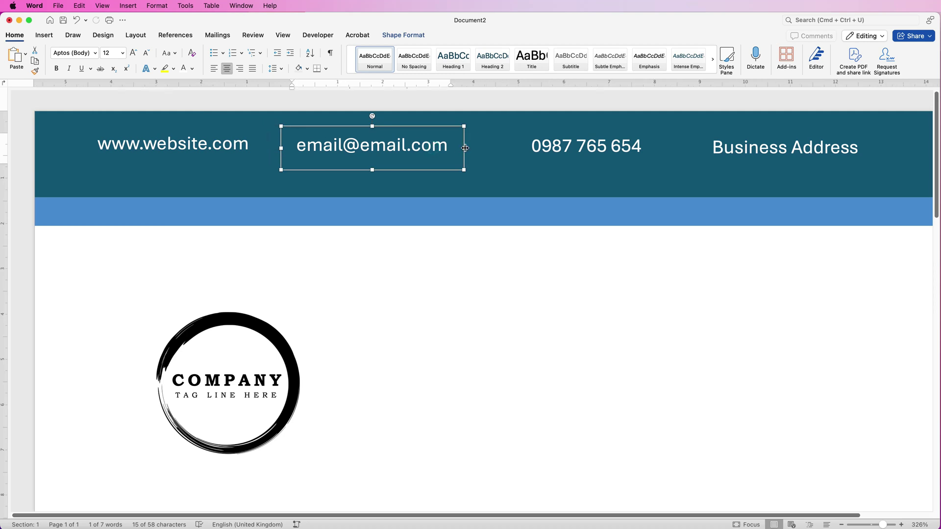
left_click_drag(462, 148, 467, 147)
left_click(626, 145)
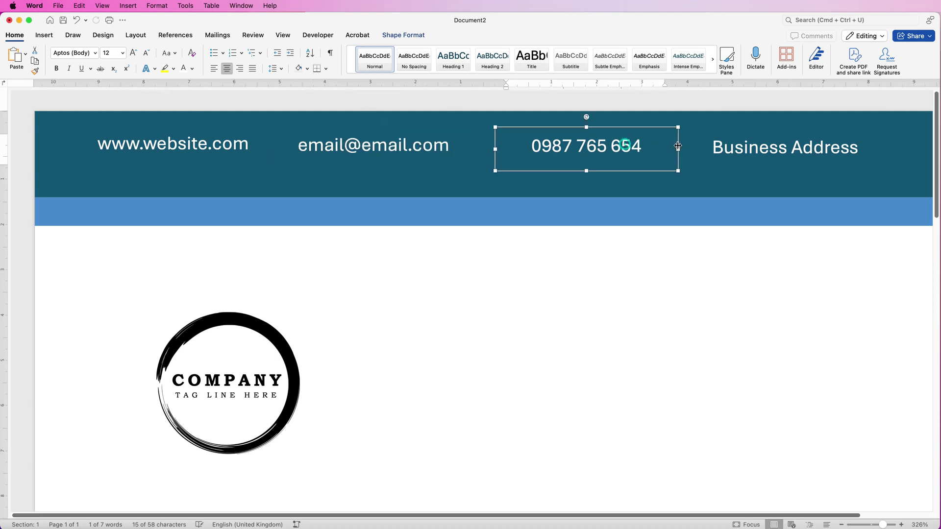
left_click_drag(679, 149, 637, 150)
left_click(849, 150)
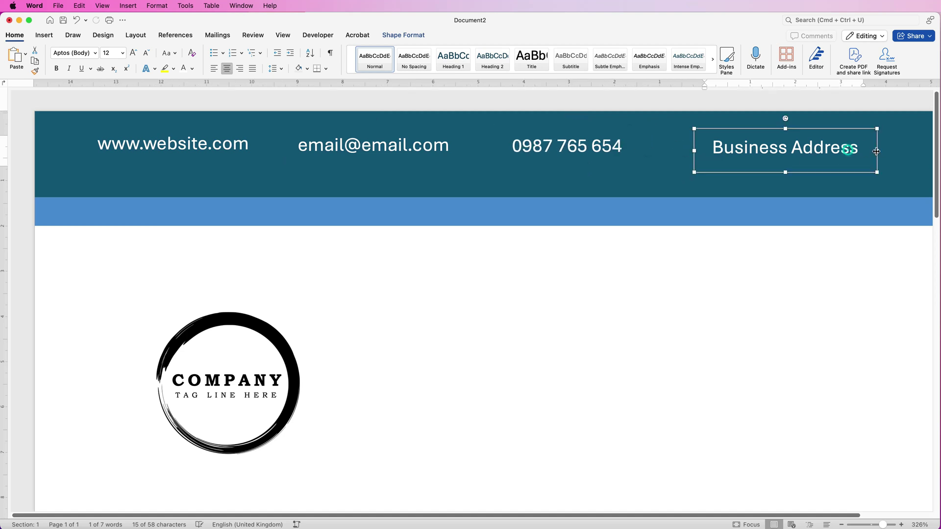
left_click_drag(874, 150, 870, 150)
Select all four contact boxes and distribute them evenly horizontally
left_click(553, 147, "shift")
left_click(386, 150, "shift")
left_click(210, 148, "shift")
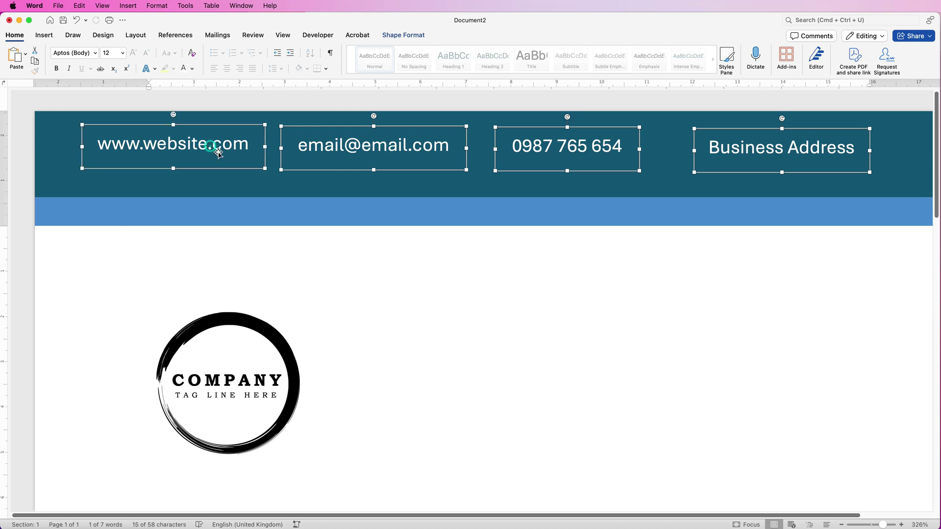
left_click(404, 35)
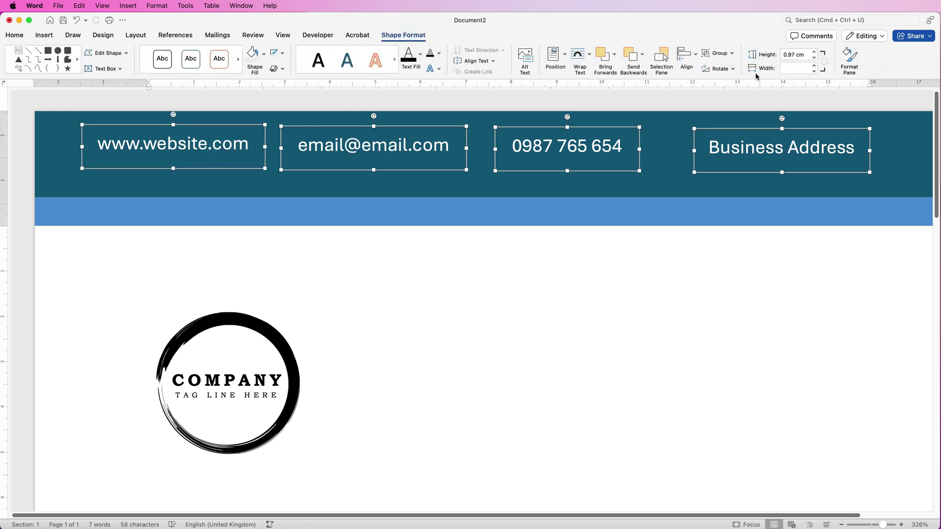
left_click(696, 55)
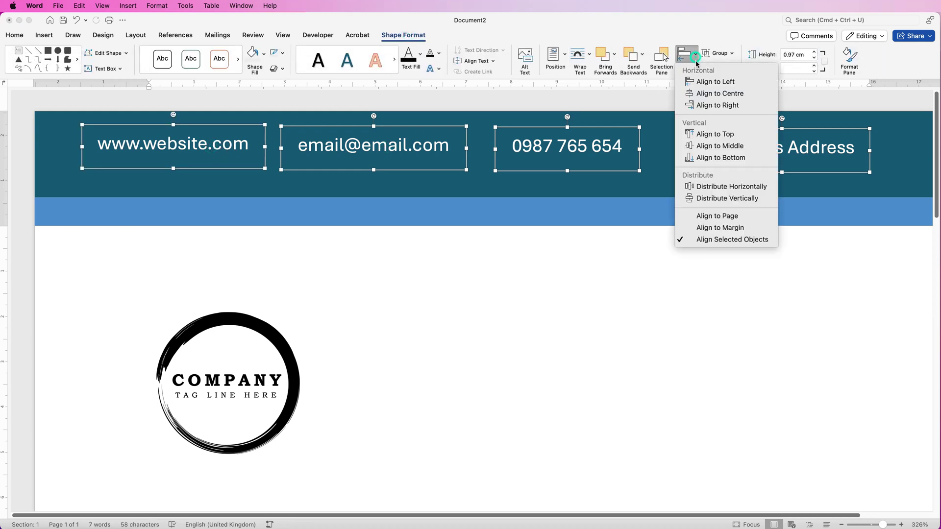
left_click(719, 190)
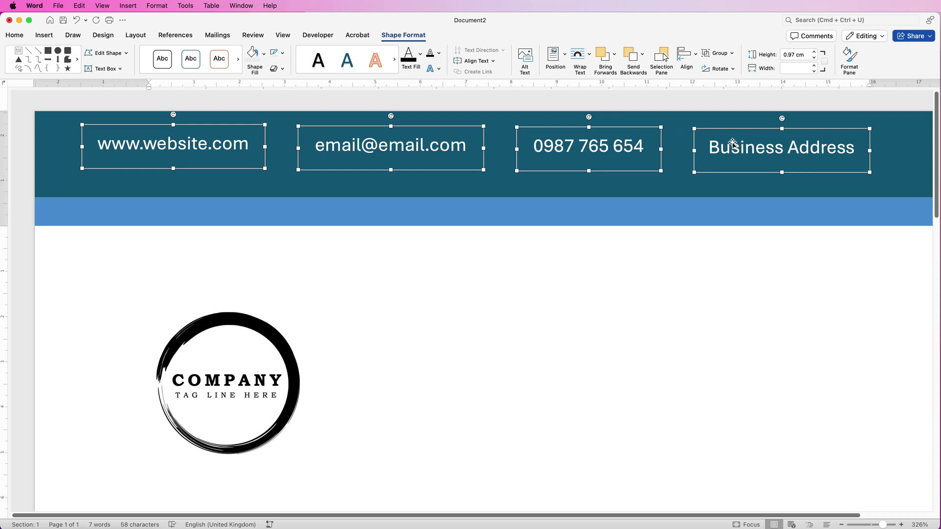
Align the four contact boxes to their middles and group them into one object
left_click(696, 58)
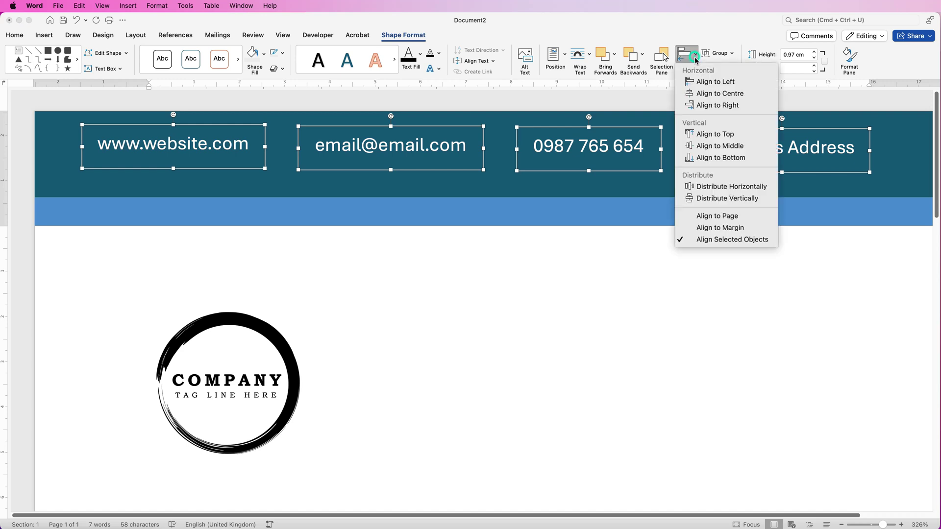
left_click(707, 148)
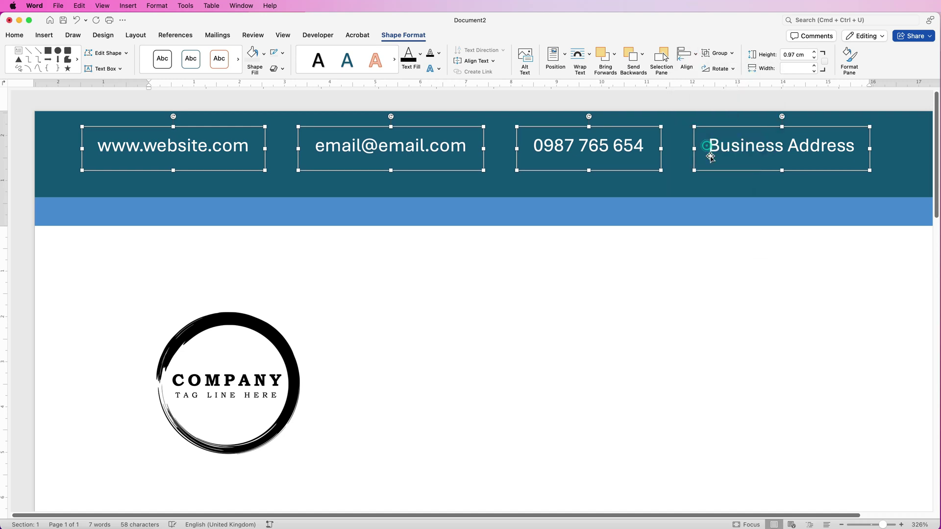
left_click(733, 55)
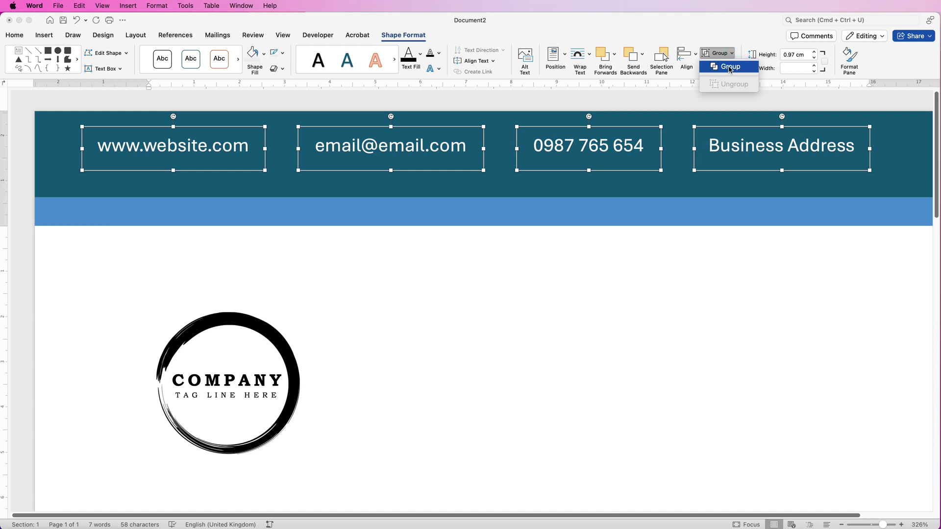
left_click(731, 67)
Move the contact group down into the bottom footer band and centre it horizontally on the page
mouse_move(730, 144)
left_mouse_down()
mouse_move(712, 157)
mouse_move(749, 156)
mouse_move(730, 148)
left_mouse_up()
left_click_drag(883, 526, 870, 526)
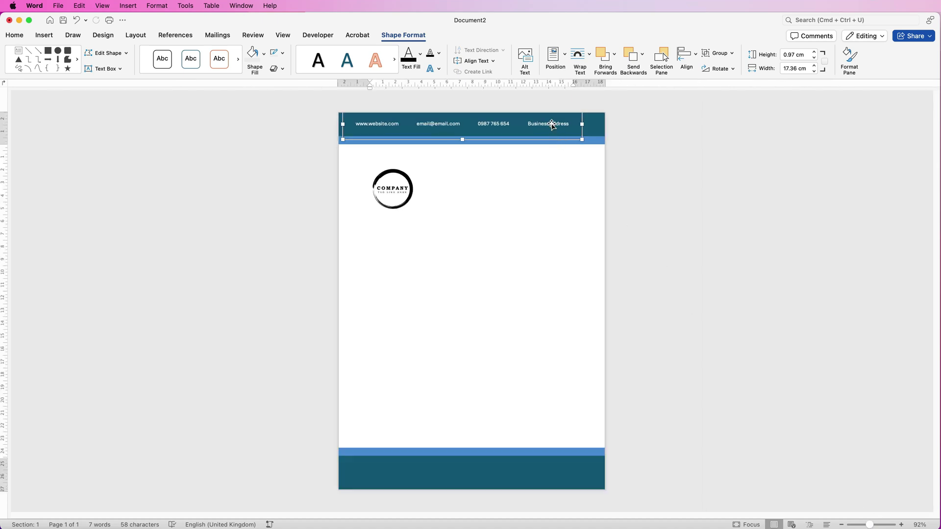
left_click_drag(556, 122, 556, 475)
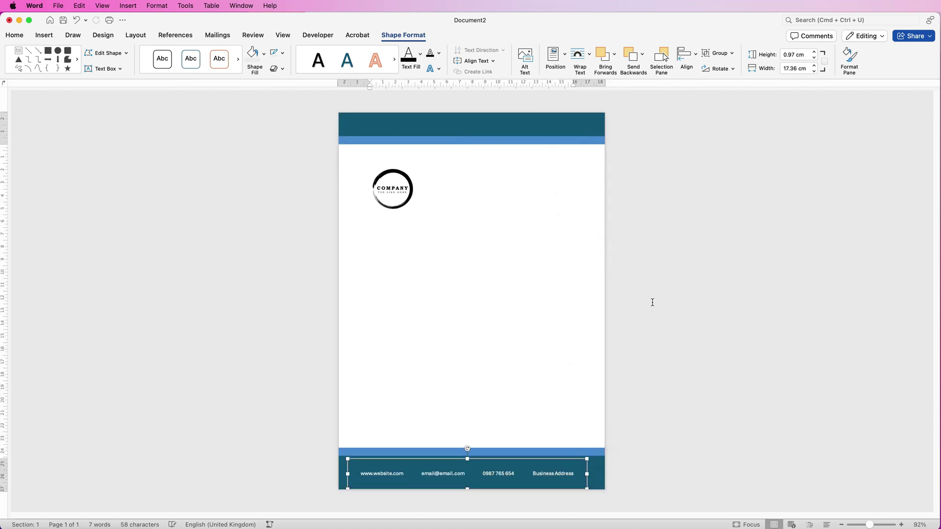
left_click(687, 55)
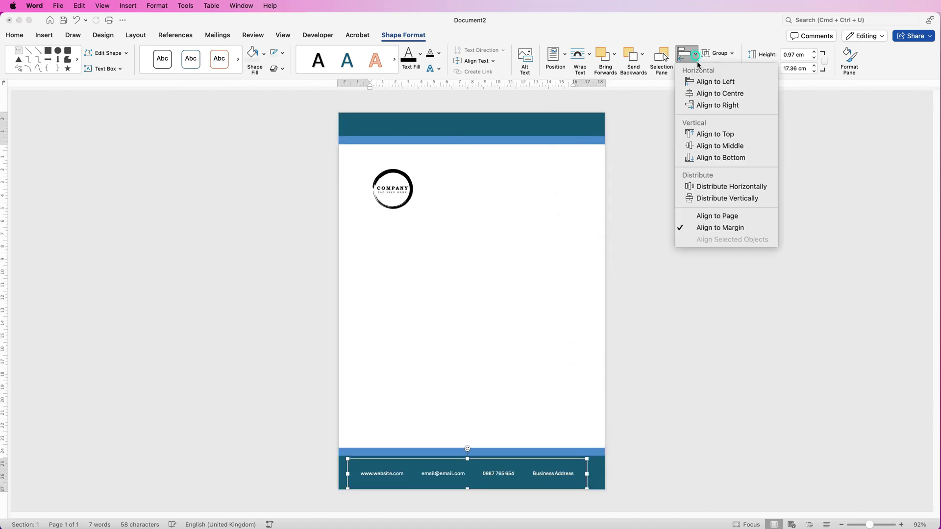
left_click(702, 96)
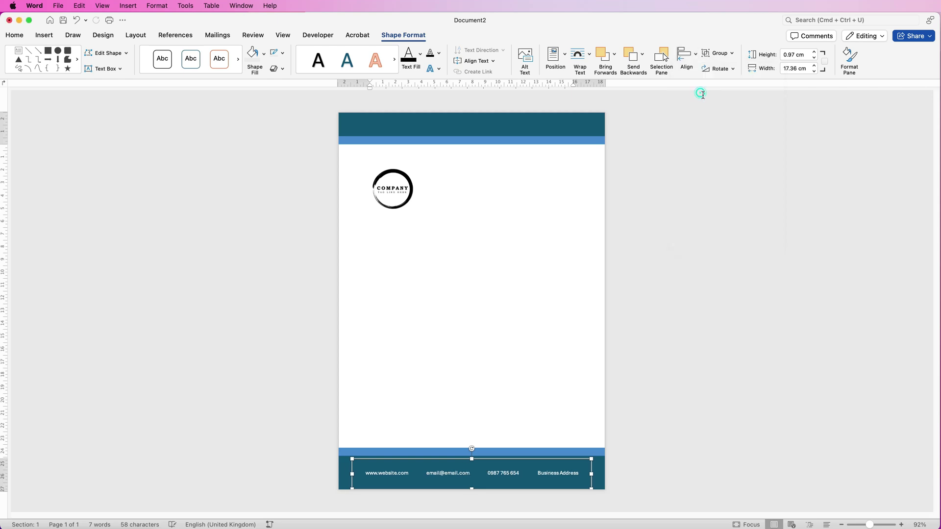
Group the footer contacts with both thin lines and the company logo into one letterhead object
left_click(627, 436)
left_click(574, 471)
left_click(599, 452, "shift")
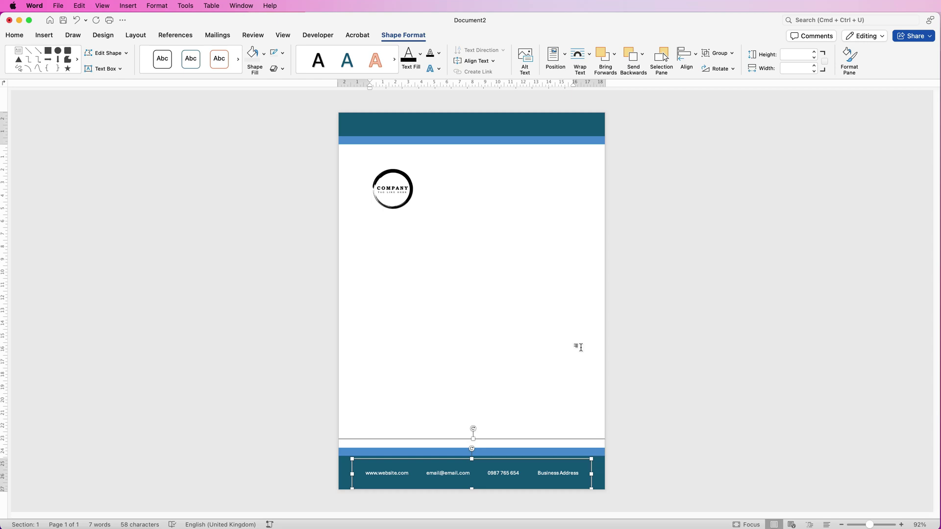
left_click(515, 130, "shift")
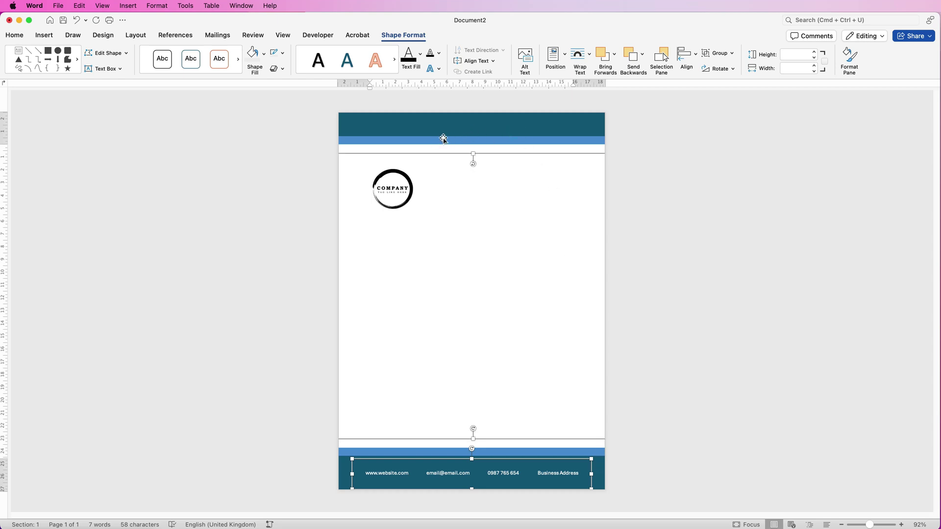
left_click(394, 192, "shift")
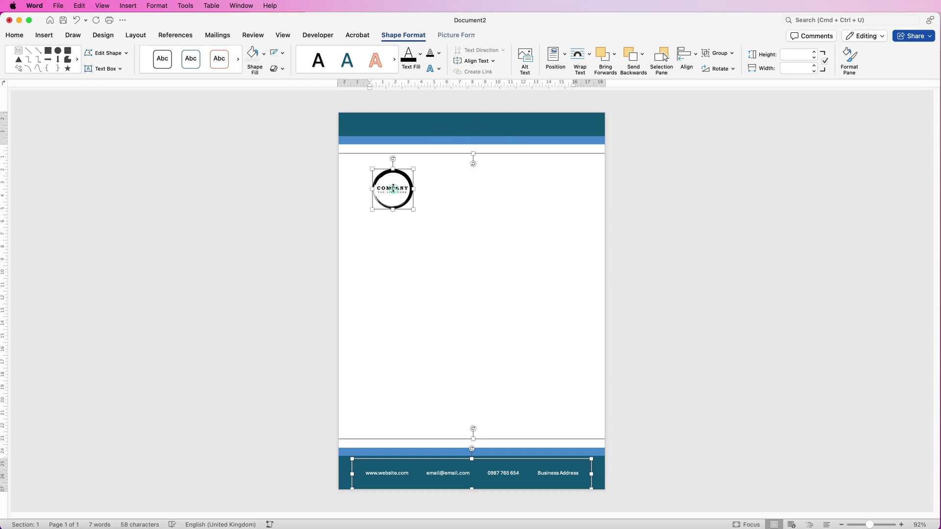
left_click(718, 53)
left_click(724, 74)
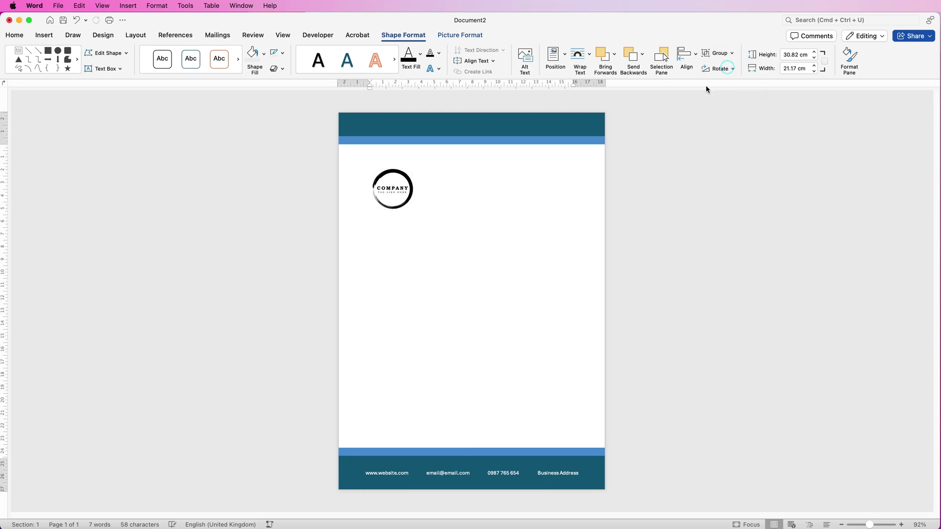
mouse_move(542, 134)
left_mouse_down()
mouse_move(557, 202)
mouse_move(525, 126)
mouse_move(538, 181)
mouse_move(527, 156)
mouse_move(538, 138)
left_mouse_up()
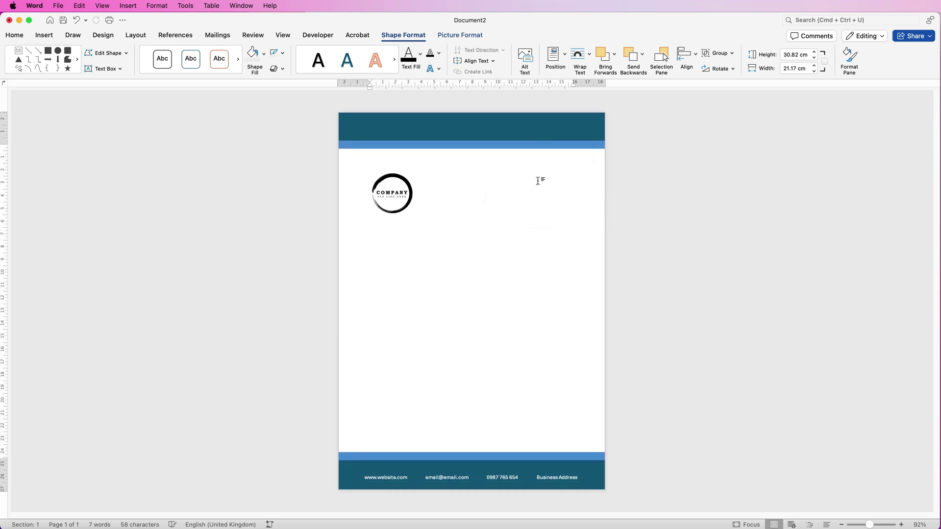
Move the grouped letterhead from the page body into the header, with the blue band at the top edge
left_click(14, 35)
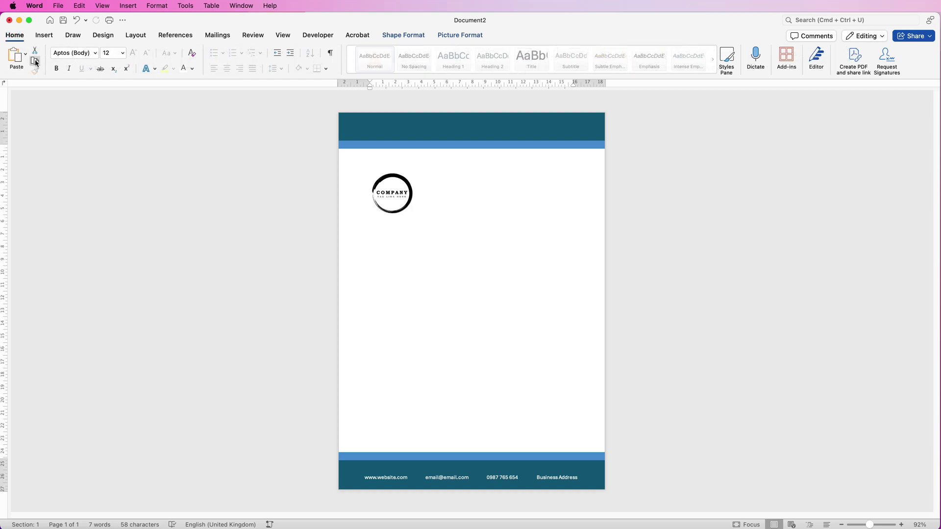
left_click(35, 62)
key("Delete")
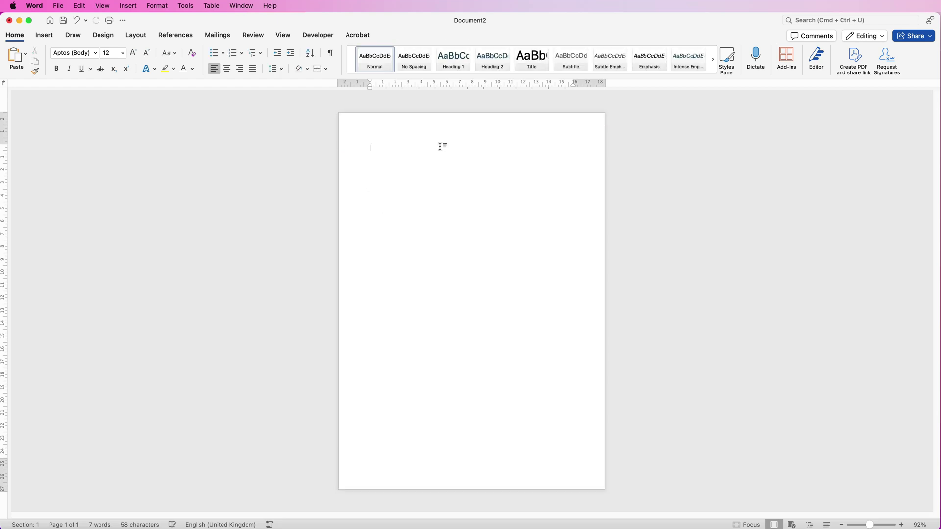
double_click(394, 119)
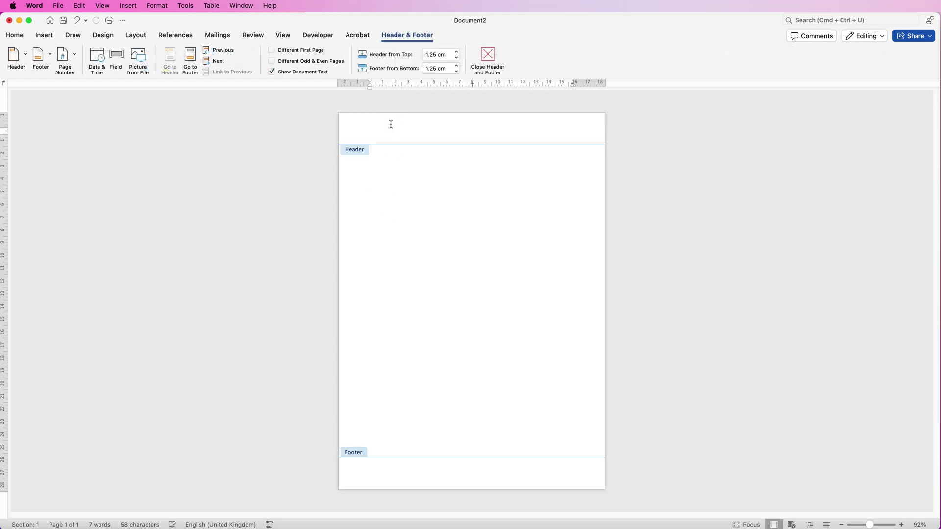
key("super+v")
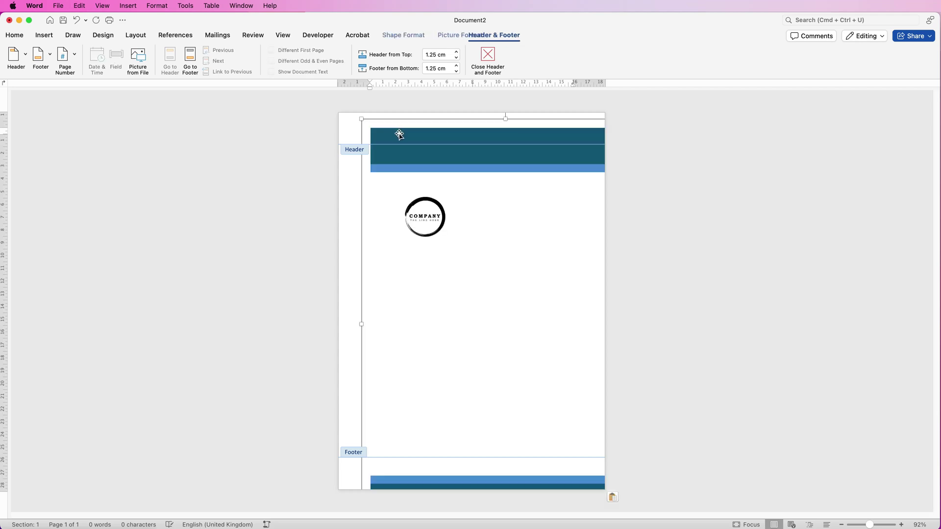
left_click_drag(497, 161, 466, 135)
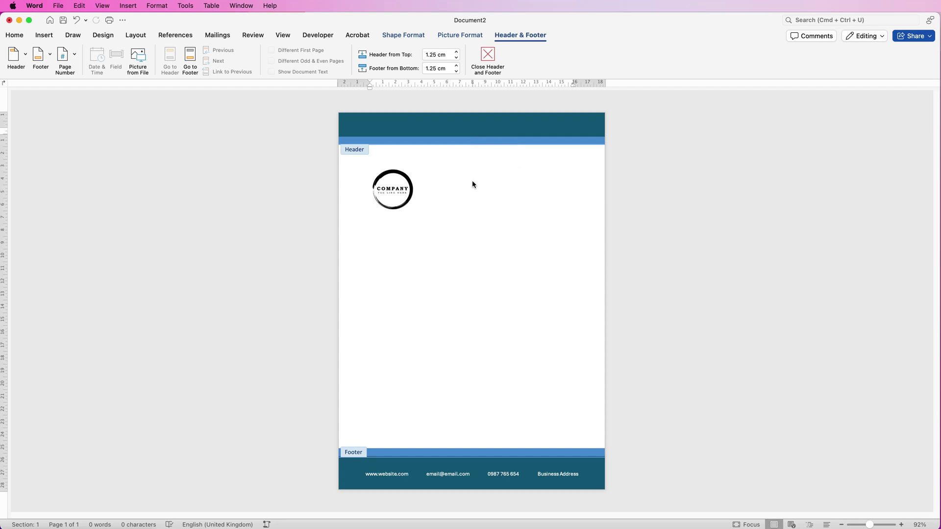
Close the header, then insert a page break and undo it so the letter stays one page
double_click(469, 280)
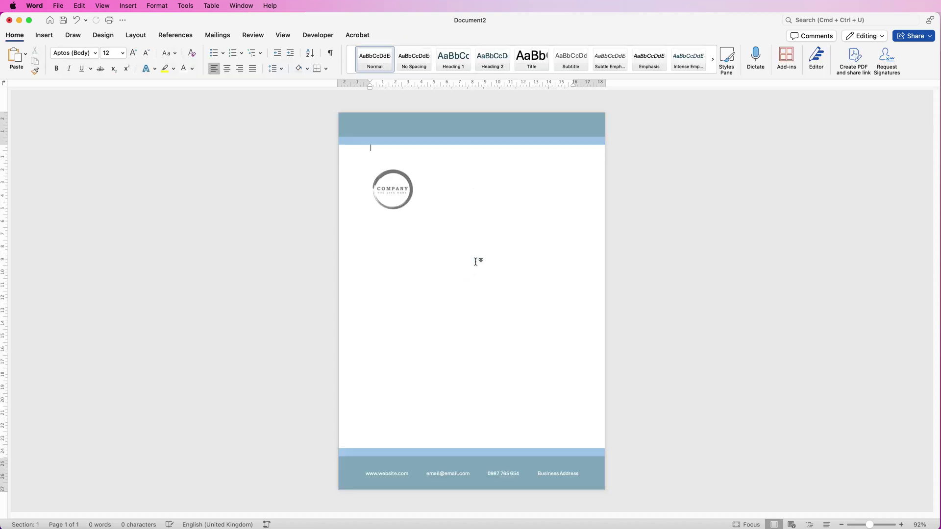
left_click(43, 35)
left_click(59, 67)
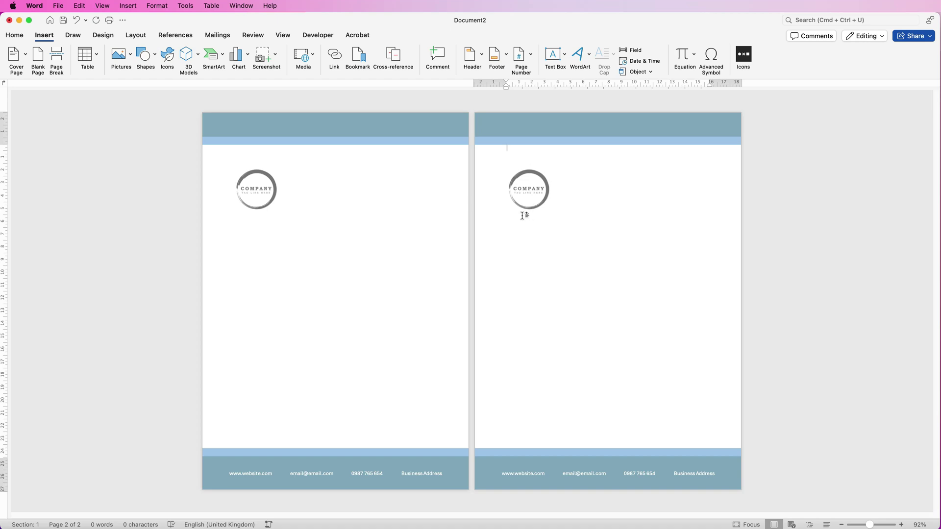
key("super+z")
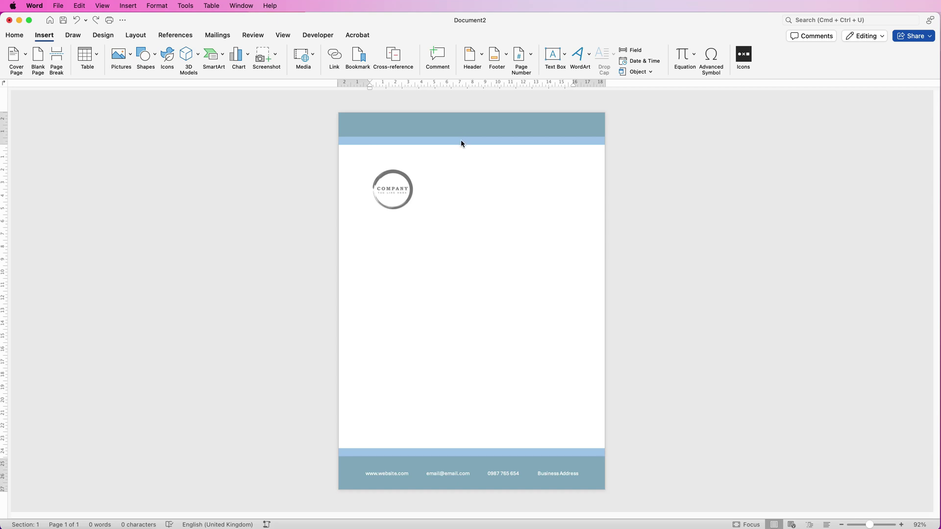
Reactivate the letterhead graphics, type and delete test text in the body, then add a tab beside the logo
double_click(460, 140)
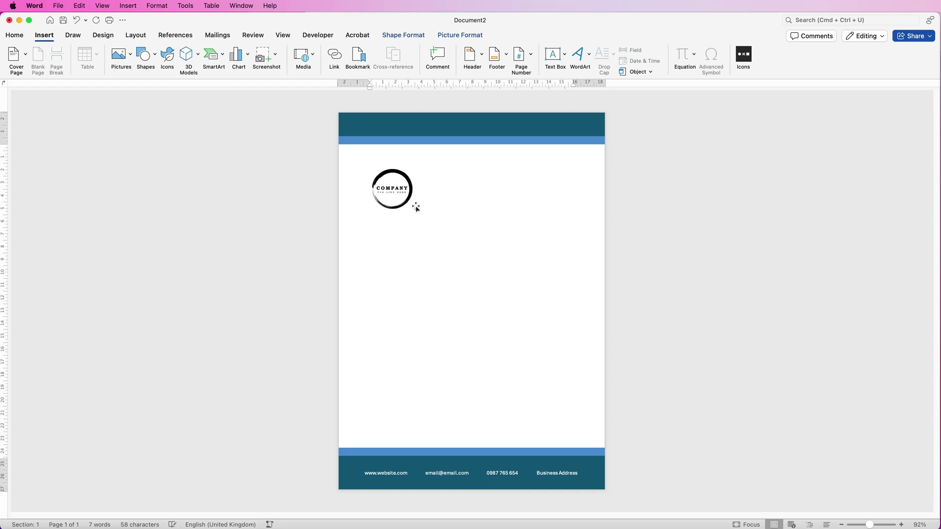
left_click(564, 188)
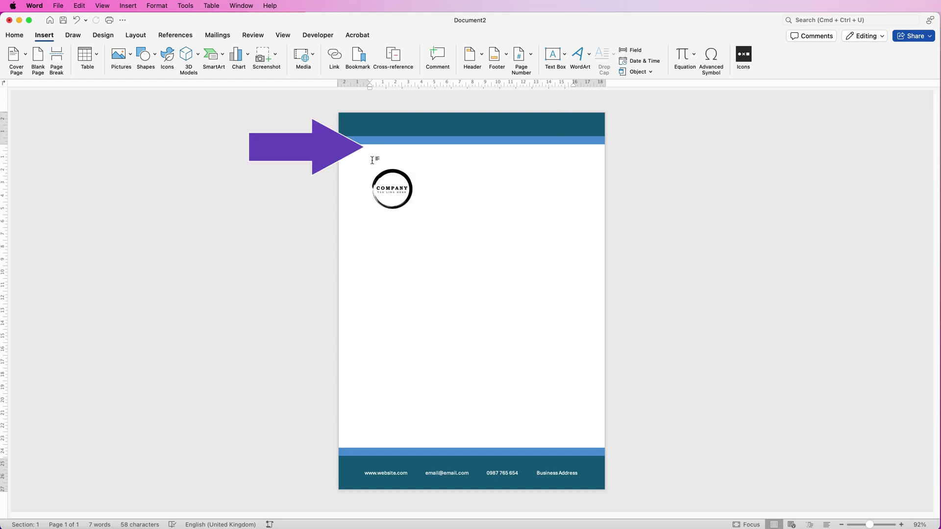
type("dfgdfg")
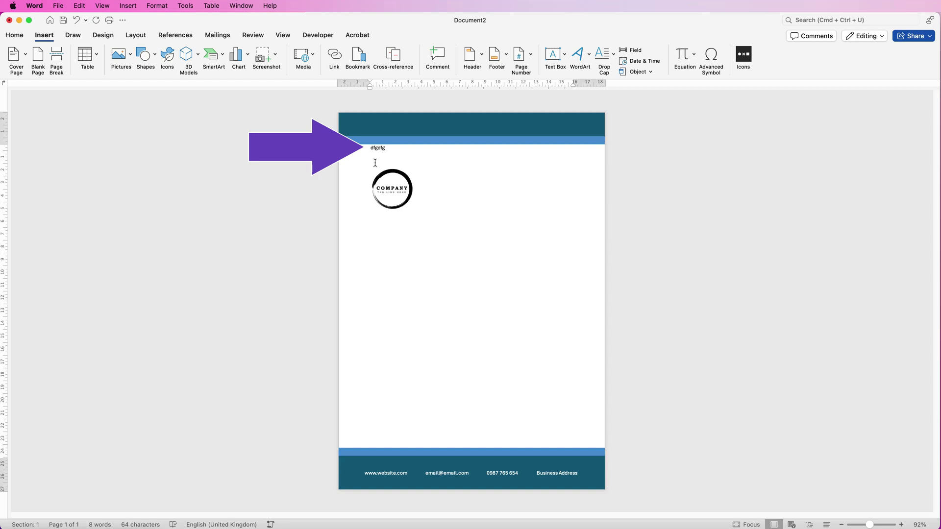
key("BackSpace")
key("BackSpace")
key("BackSpace")
key("BackSpace")
key("BackSpace")
key("BackSpace")
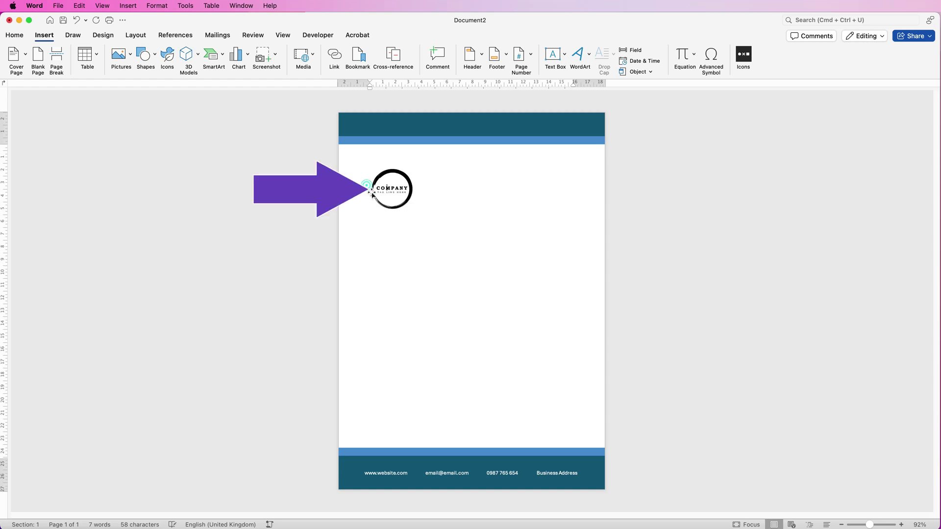
key("Tab")
key("Tab")
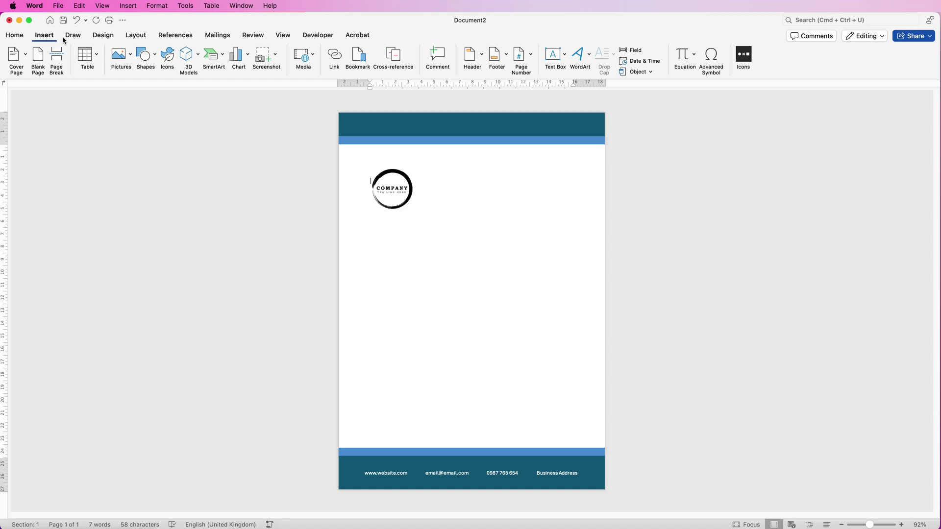
Draw a text box right of the logo and paste the company address into it
left_click(564, 54)
left_click(576, 70)
left_click_drag(489, 185, 589, 238)
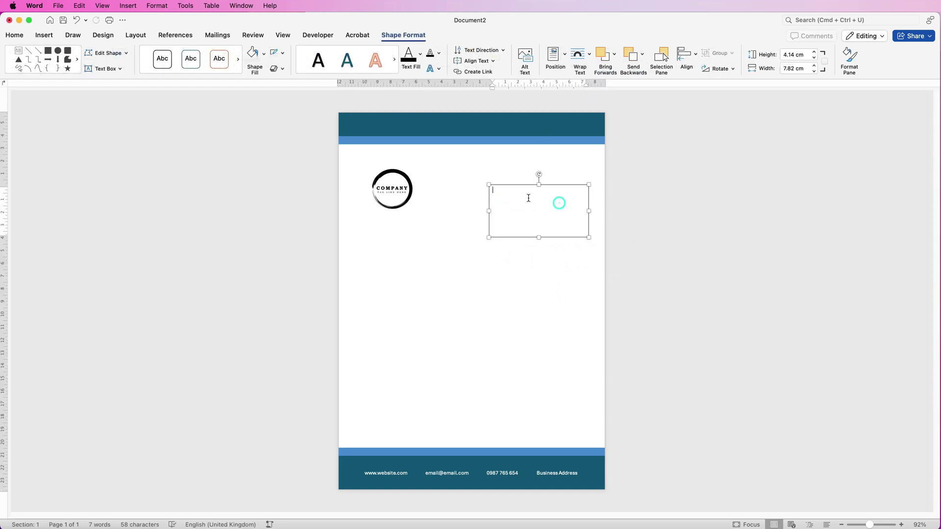
key("super+v")
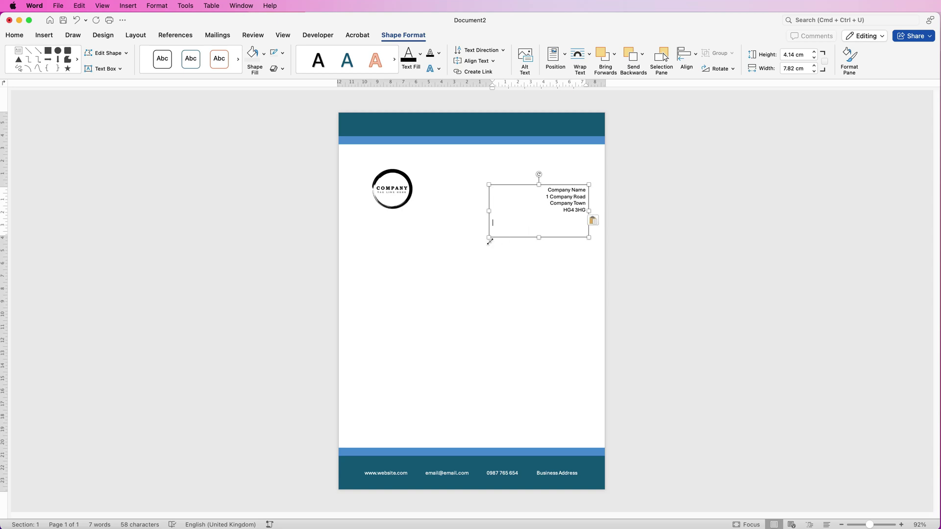
Set the address box's Shape Outline to No Outline
left_click(463, 245)
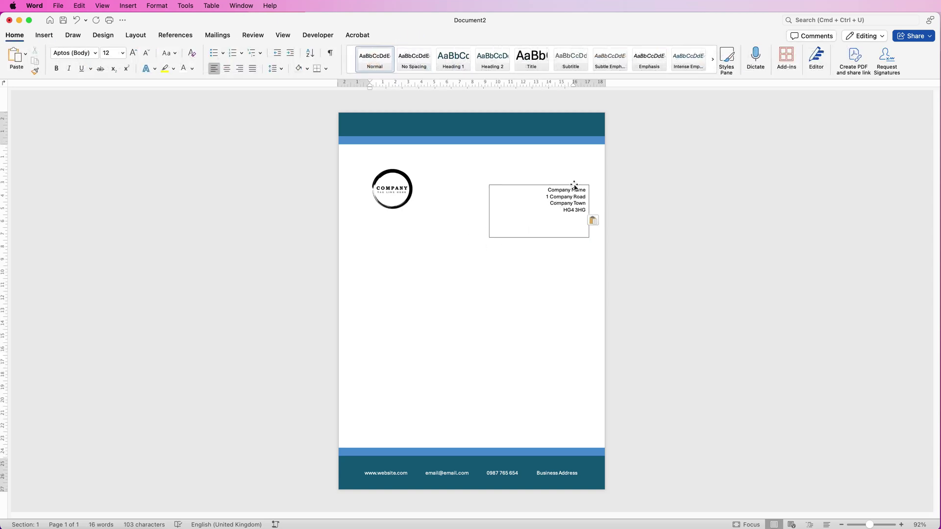
left_click(566, 200)
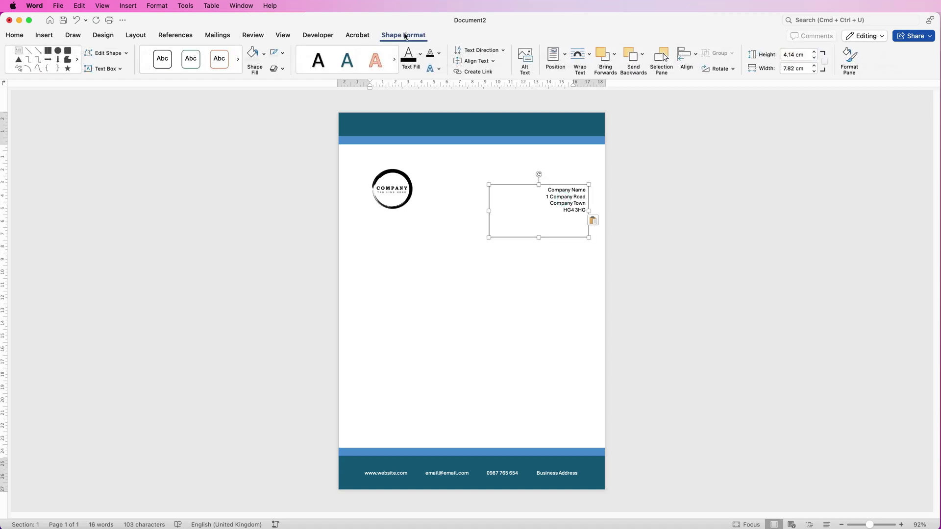
left_click(282, 56)
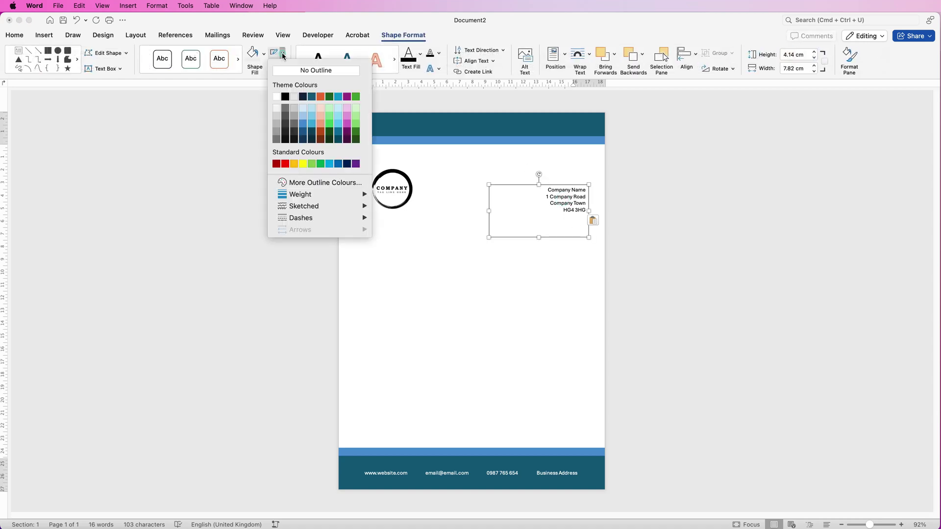
left_click(281, 70)
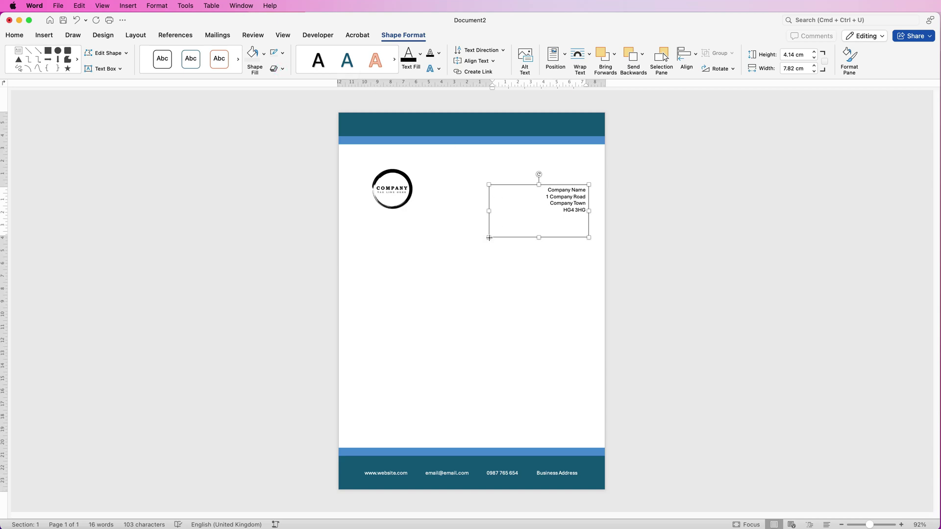
Shrink the address box, then duplicate it below and replace the copy's text with '24th January 2025' on one line
left_click_drag(489, 237, 560, 200)
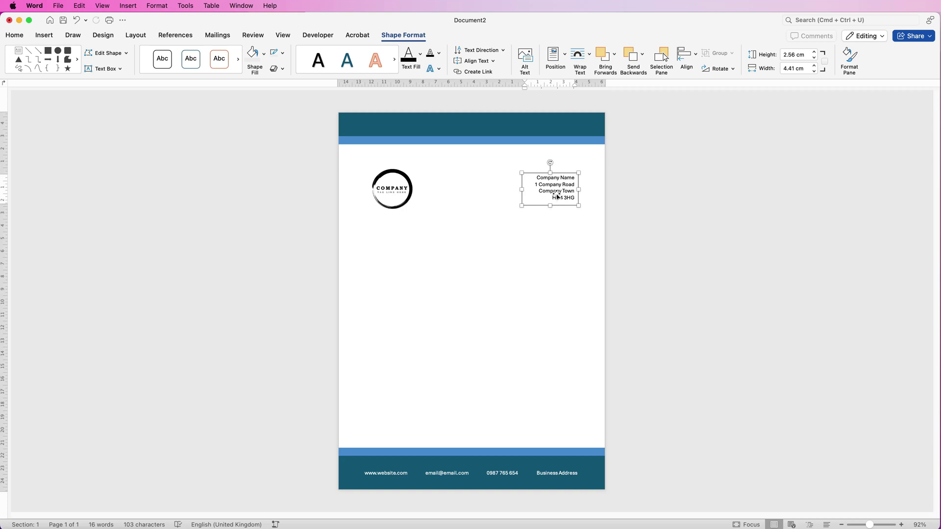
left_click_drag(559, 190, 435, 283)
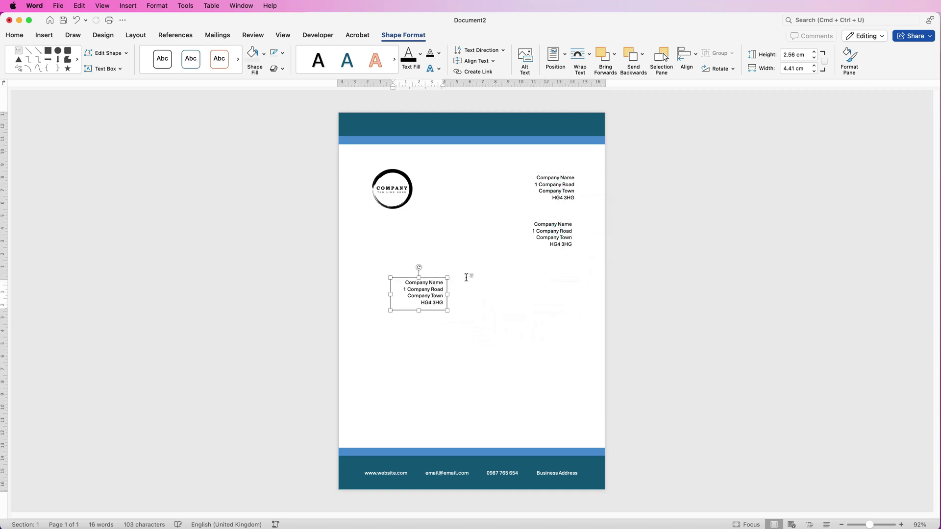
left_click(557, 233)
left_click(569, 245)
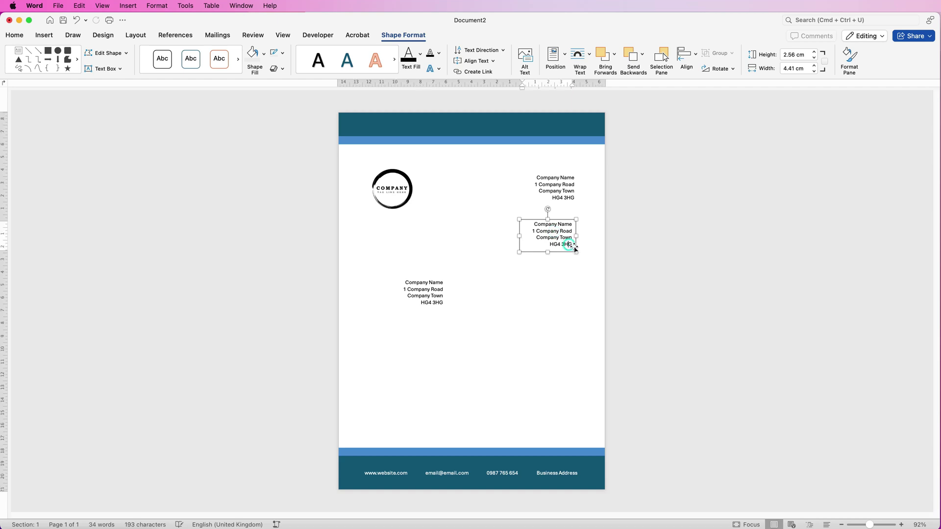
left_click_drag(571, 245, 580, 210)
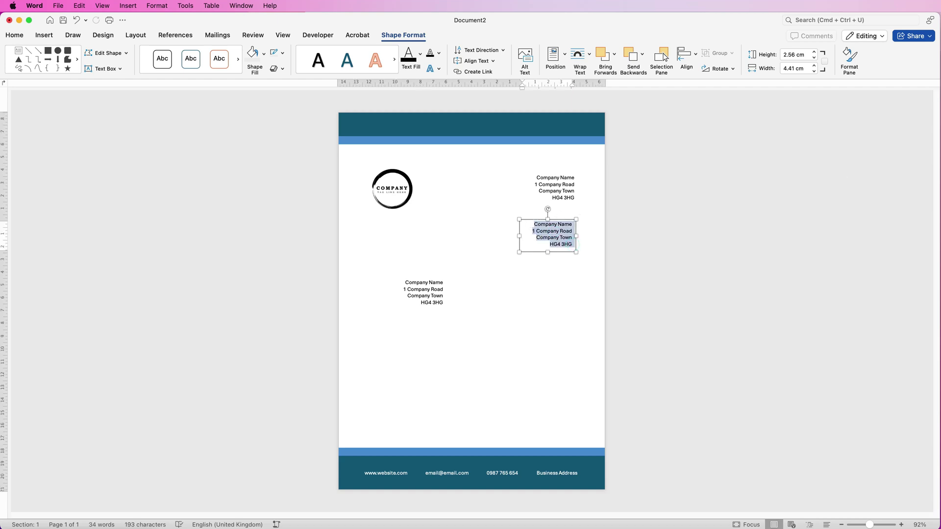
key("super+v")
left_click_drag(477, 253, 477, 223)
Enlarge the lowest address-box copy to about 14.4 by 14.9 cm over the letter body area
left_click(363, 295)
left_click_drag(316, 274, 300, 238)
left_click_drag(375, 312, 483, 430)
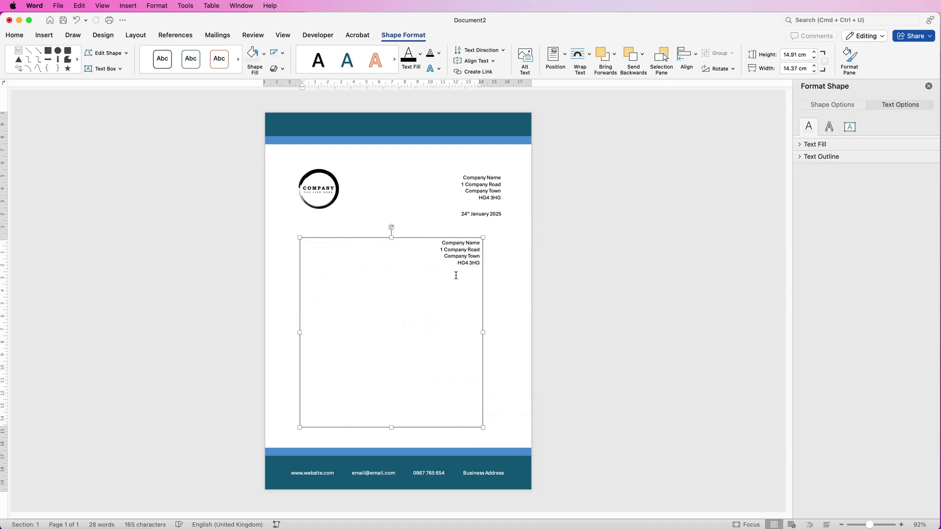
Paste the full letter into the large box and resize it to 17.48 by 16.74 cm below the date
left_click_drag(456, 273, 433, 251)
key("super+v")
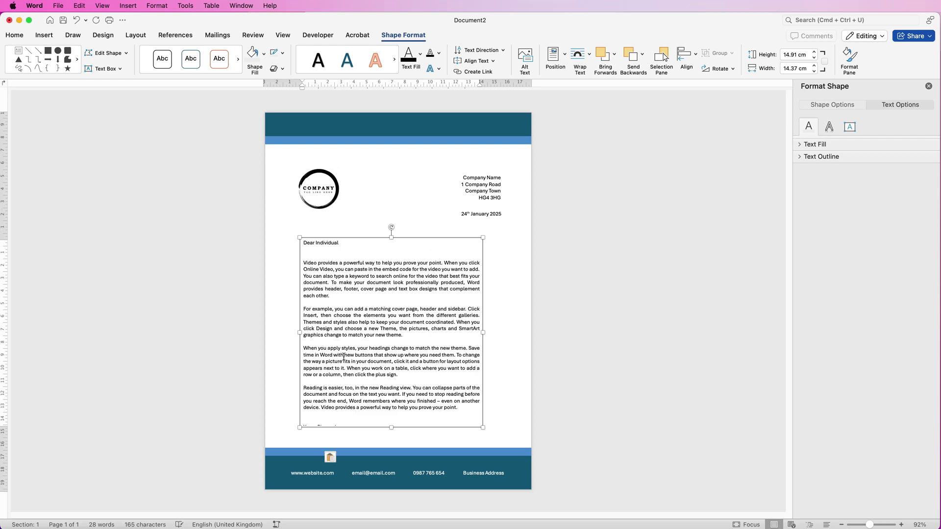
left_click_drag(393, 427, 392, 456)
mouse_move(407, 310)
left_mouse_down()
mouse_move(481, 296)
mouse_move(440, 325)
mouse_move(411, 324)
left_mouse_up()
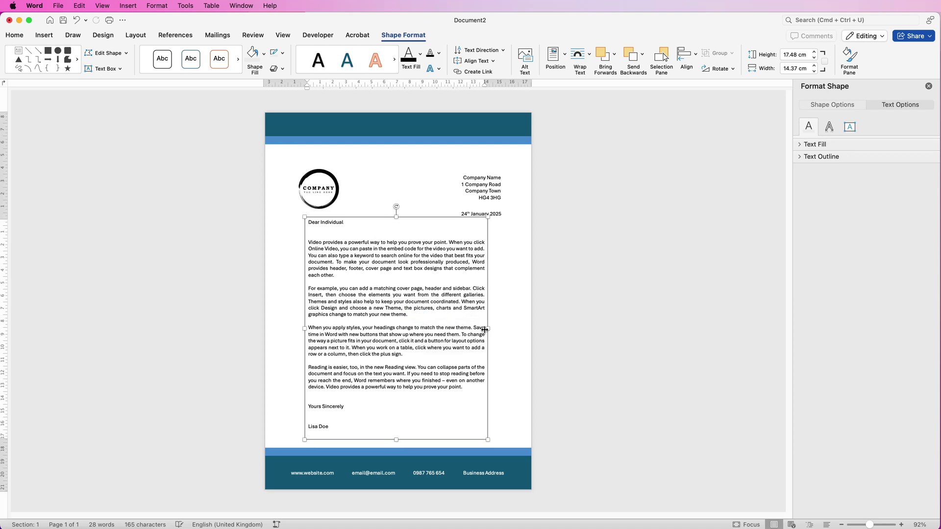
left_click_drag(486, 328, 510, 328)
left_click_drag(449, 316, 437, 320)
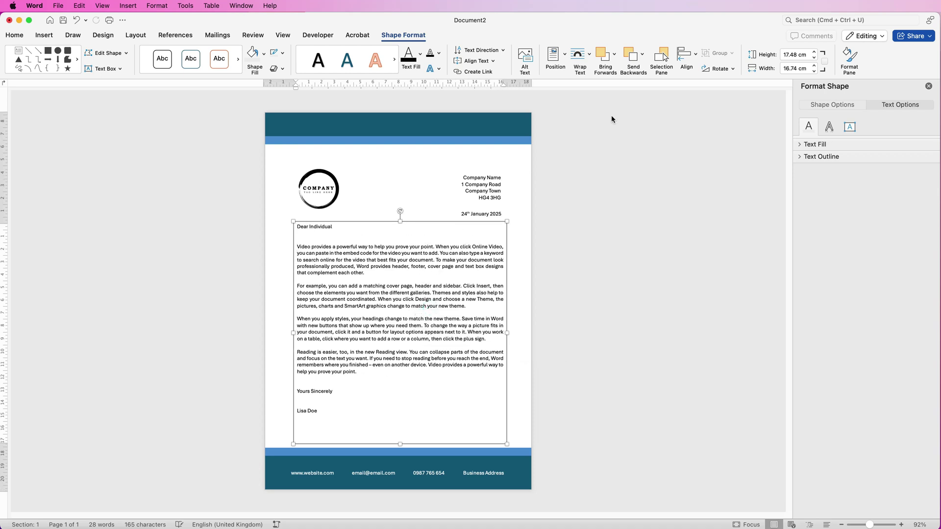
Centre the letter box horizontally on the page and reselect the letter body box
left_click(695, 54)
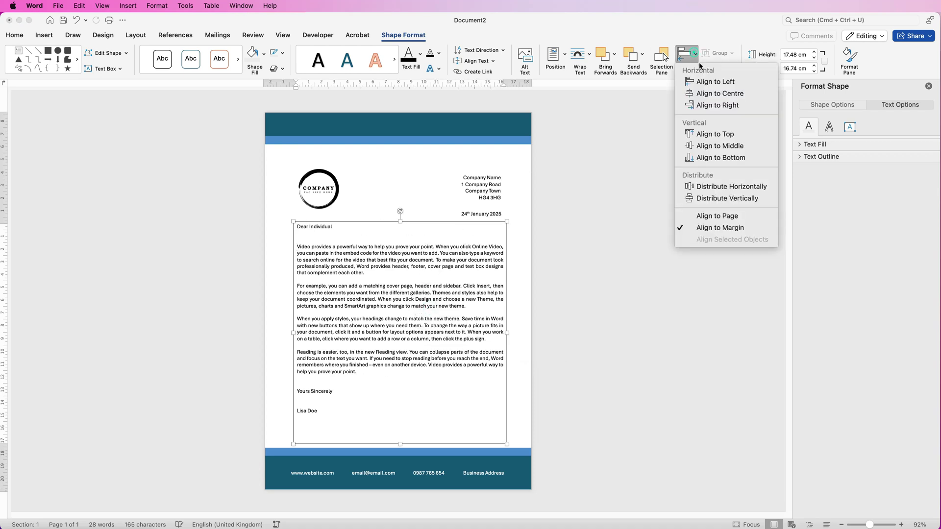
left_click(705, 95)
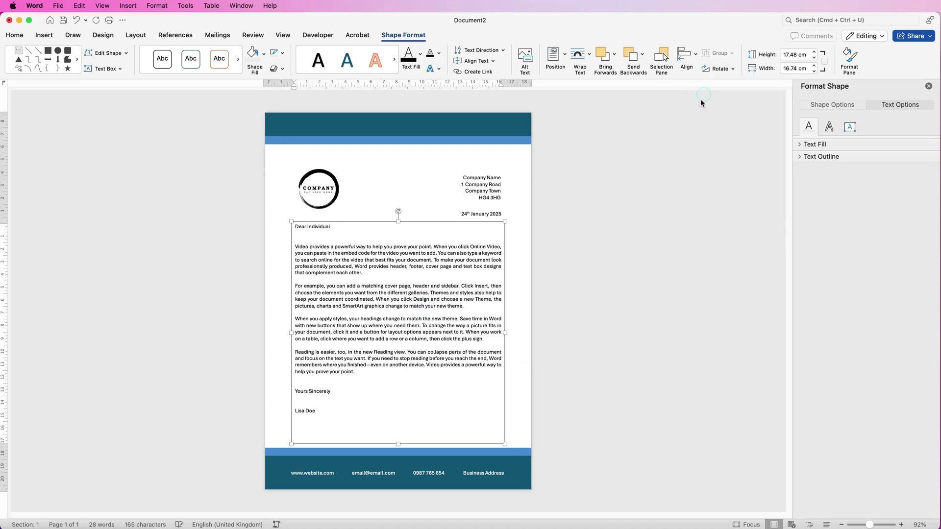
left_click(567, 328)
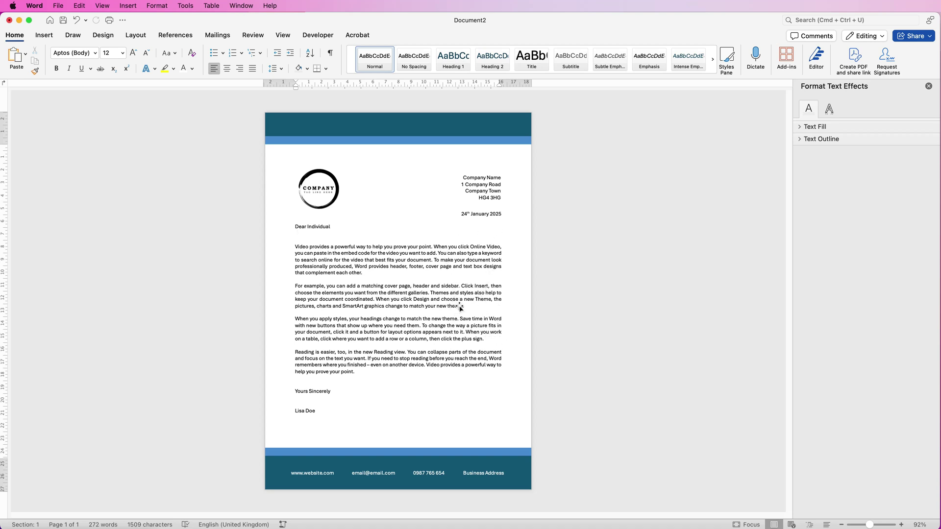
left_click(436, 304)
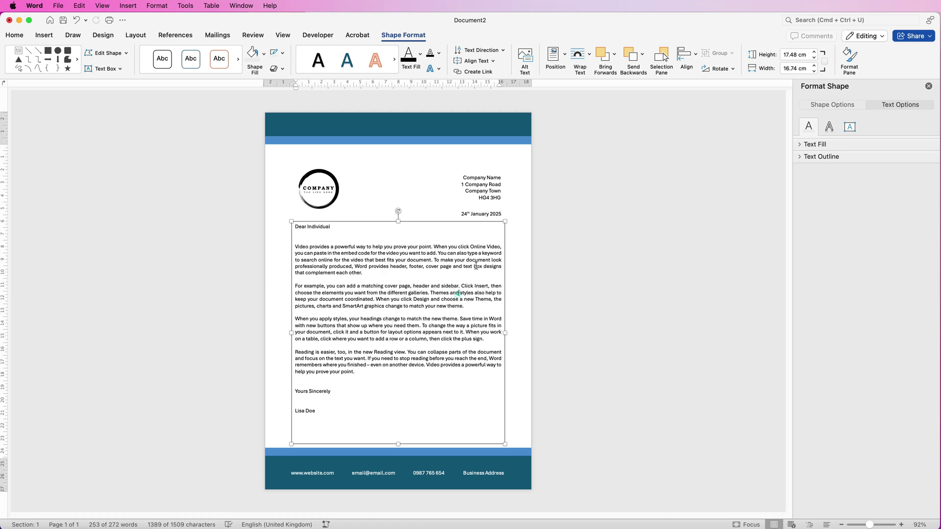
Select the address, '24th January 2025' date and letter-body boxes and align their right edges
left_click(491, 190)
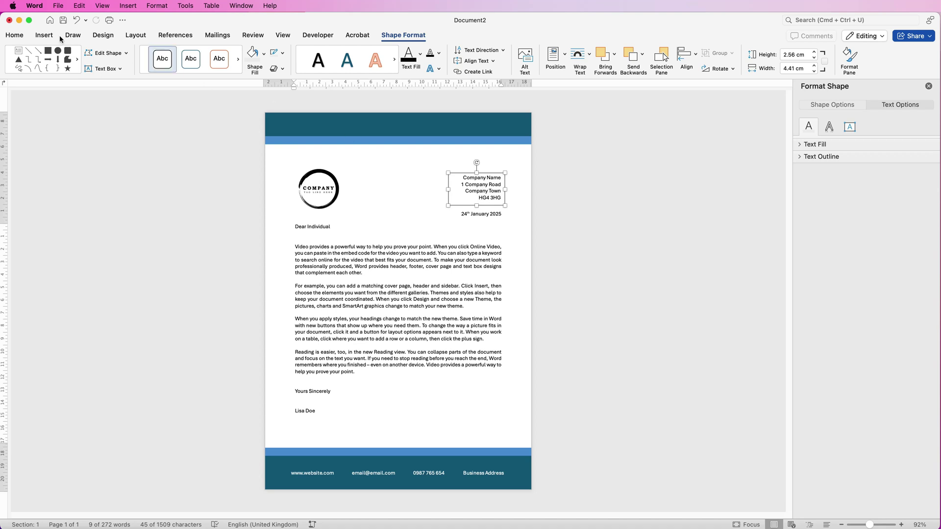
left_click(15, 36)
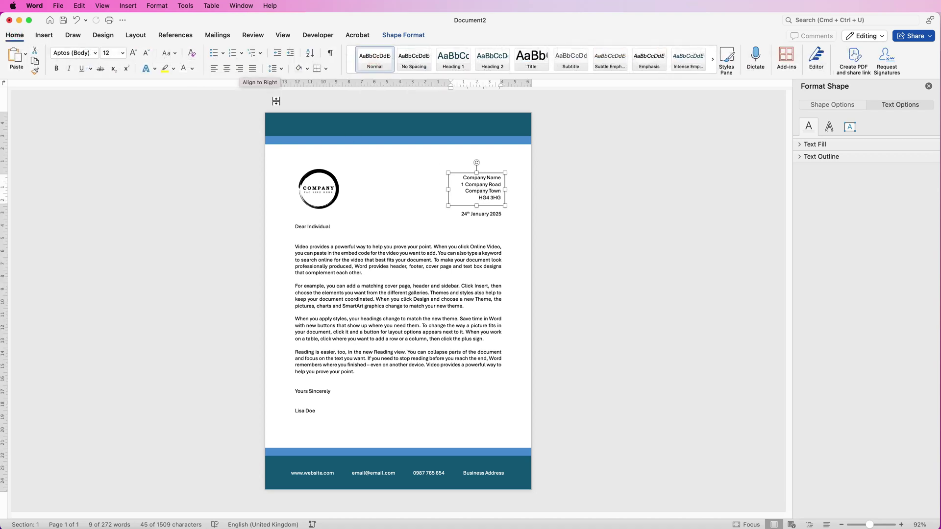
left_click(484, 216, "shift")
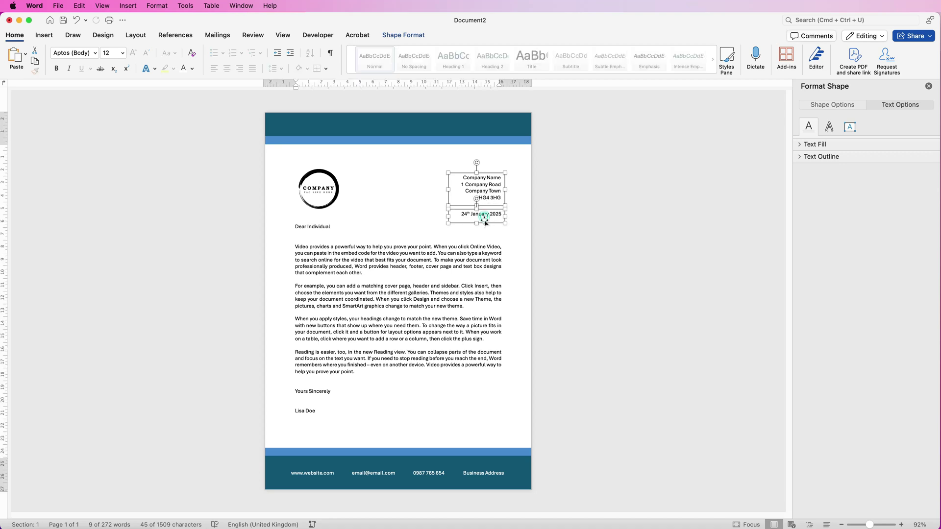
left_click(489, 264, "shift")
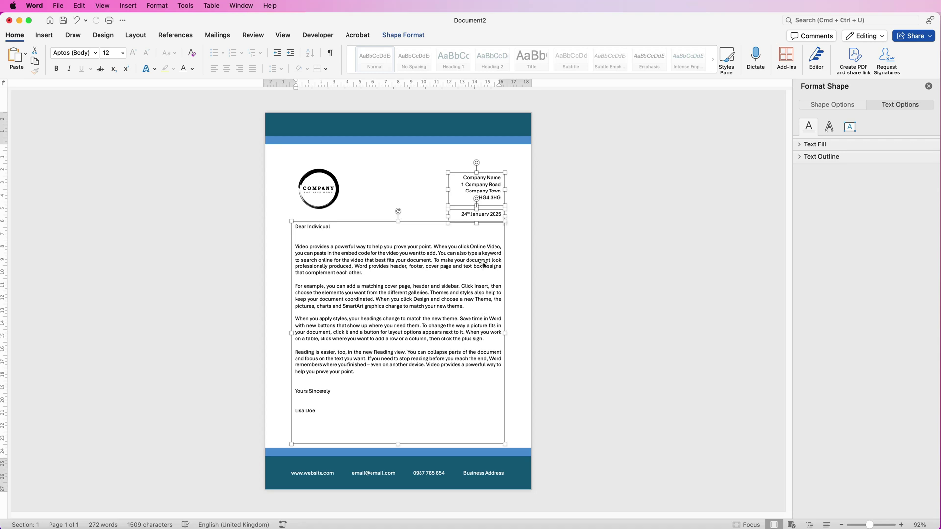
left_click(410, 36)
left_click(694, 60)
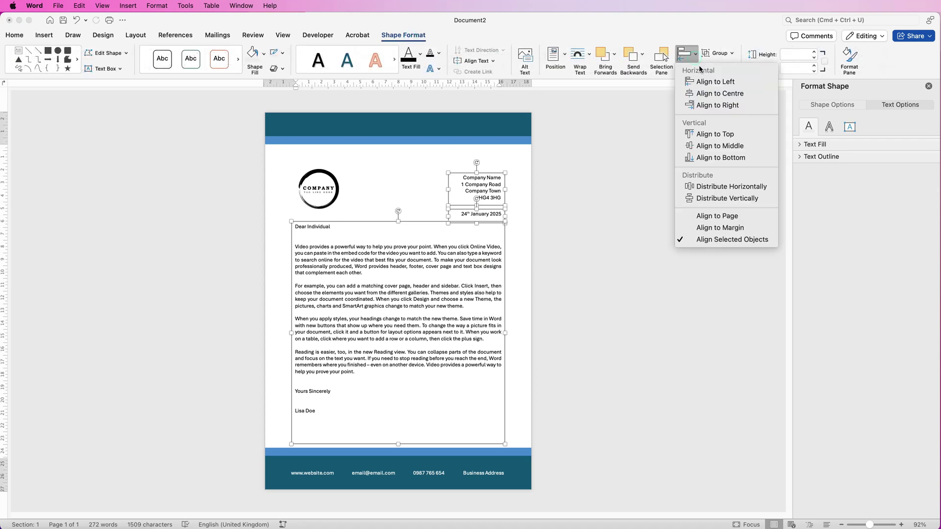
left_click(707, 106)
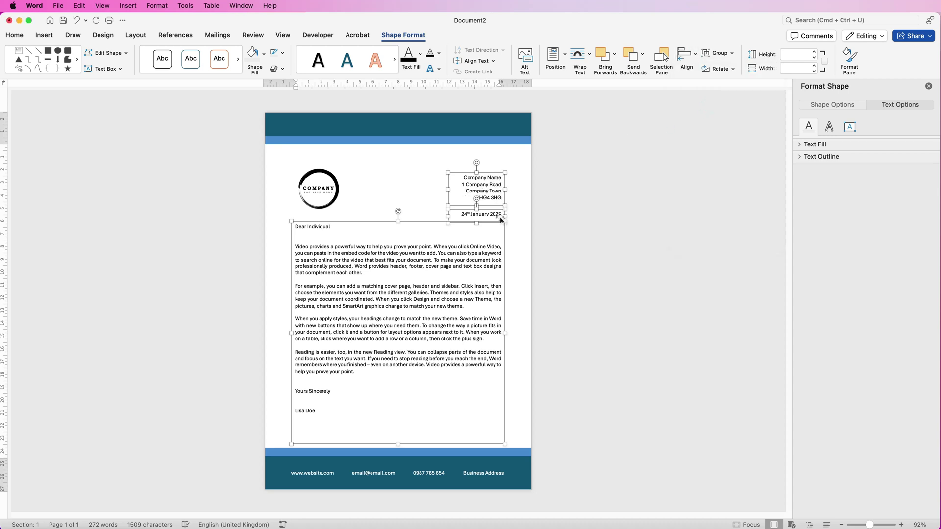
left_click(518, 297)
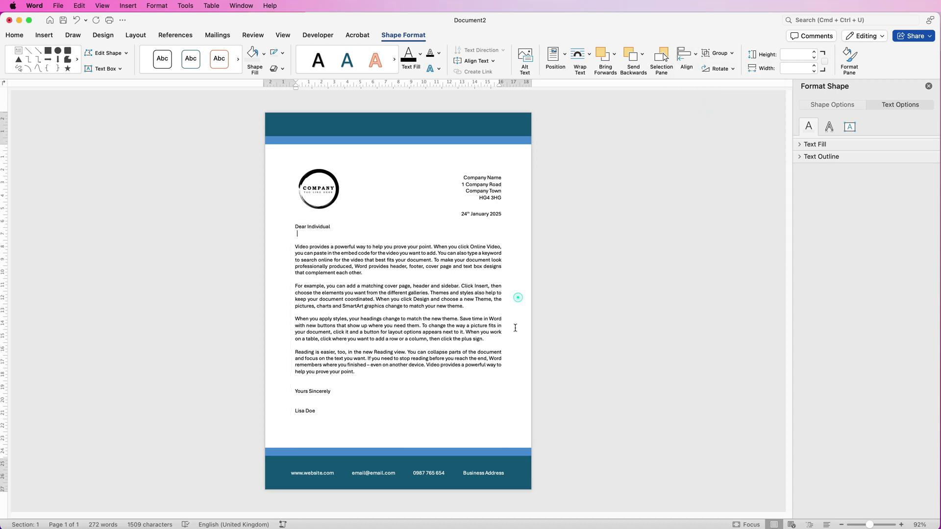
left_click(390, 294)
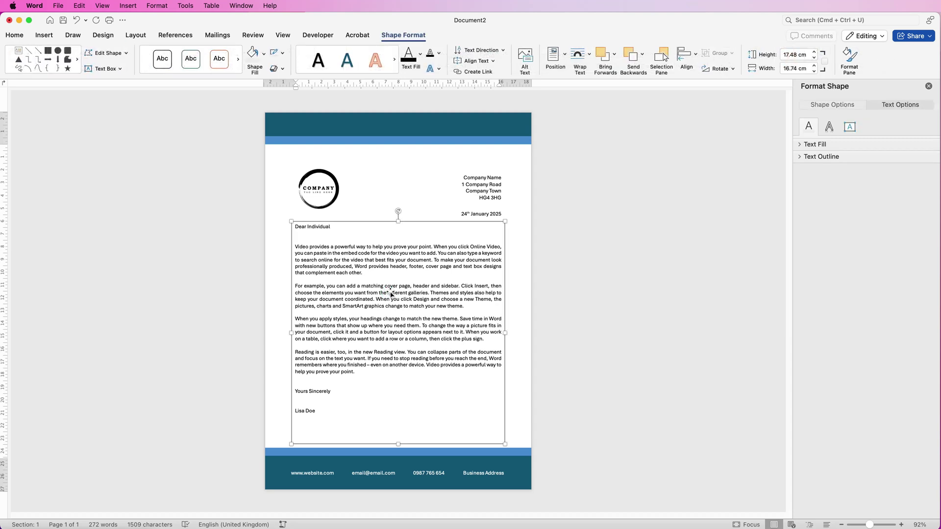
left_click(14, 35)
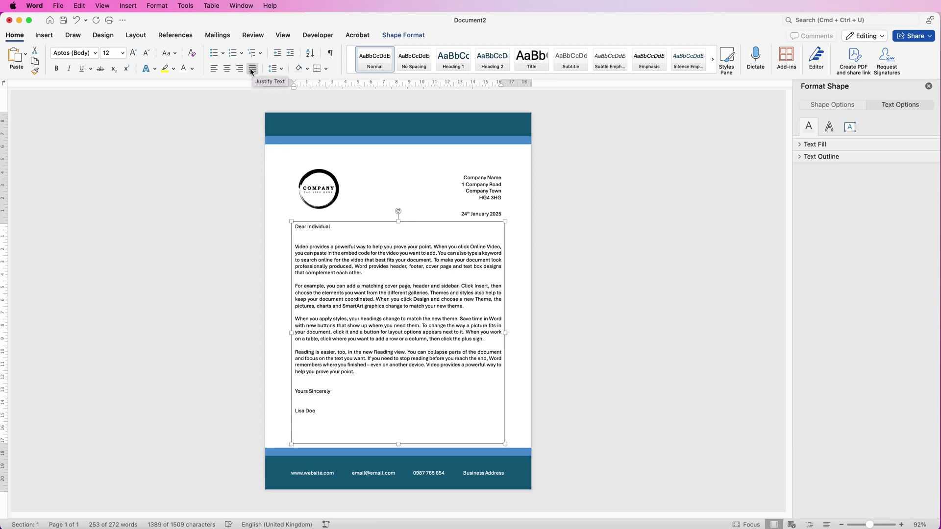
left_click(213, 69)
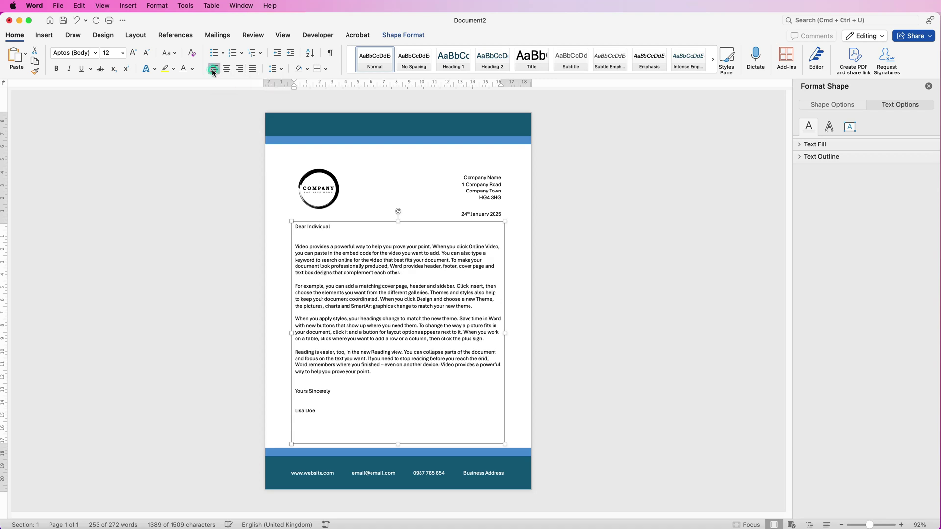
left_click(252, 69)
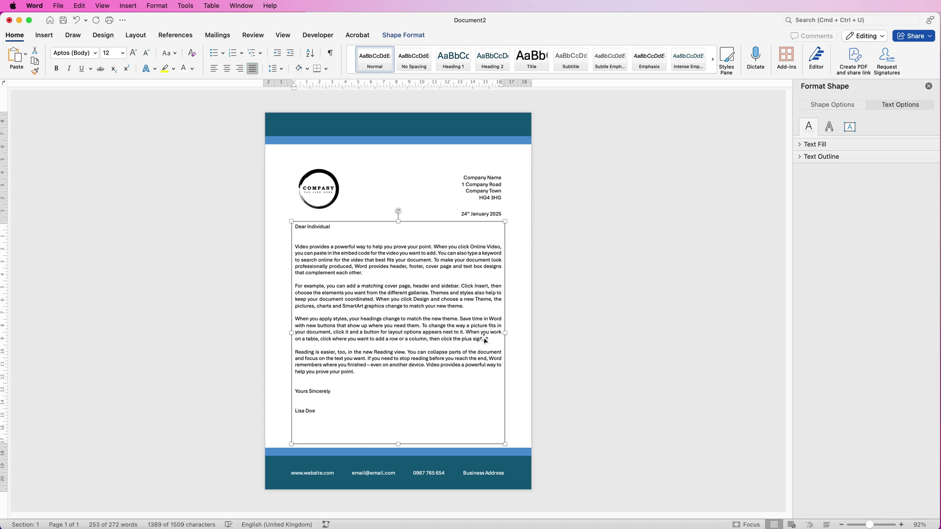
left_click(505, 360)
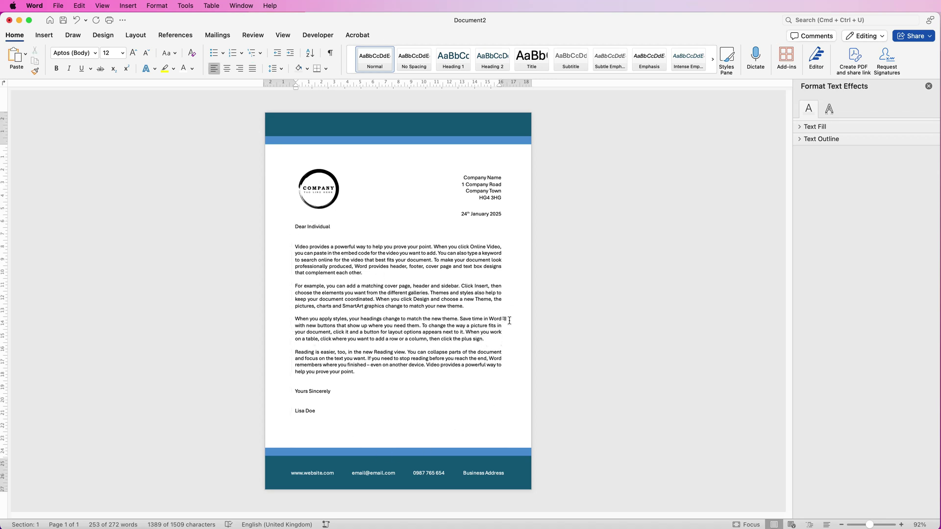
left_click(505, 226)
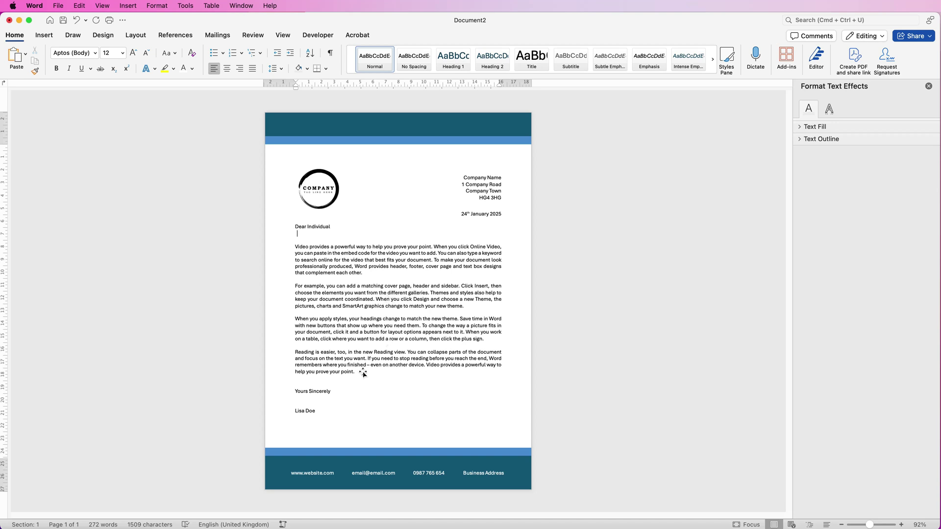
left_click(360, 374)
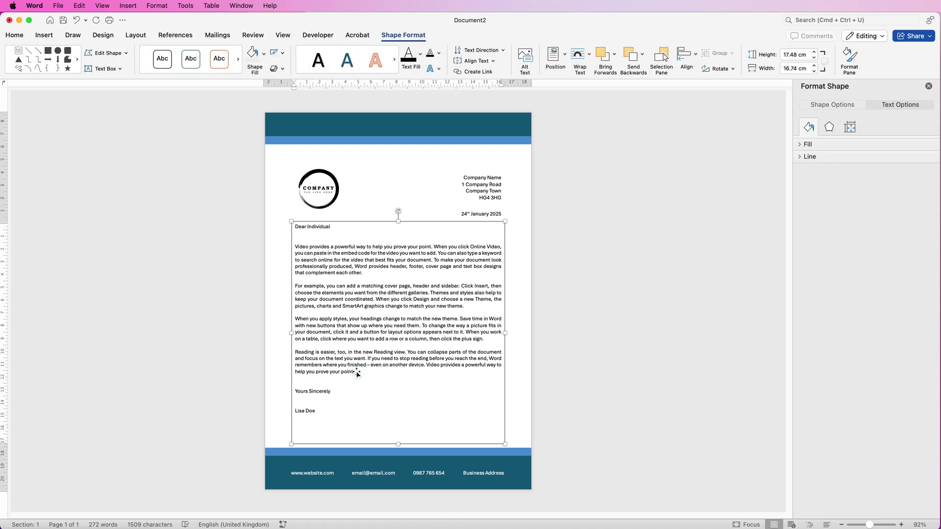
left_click_drag(357, 372, 297, 246)
type("dkrgjdkgjkrgjdkgjdkg")
key("super+z")
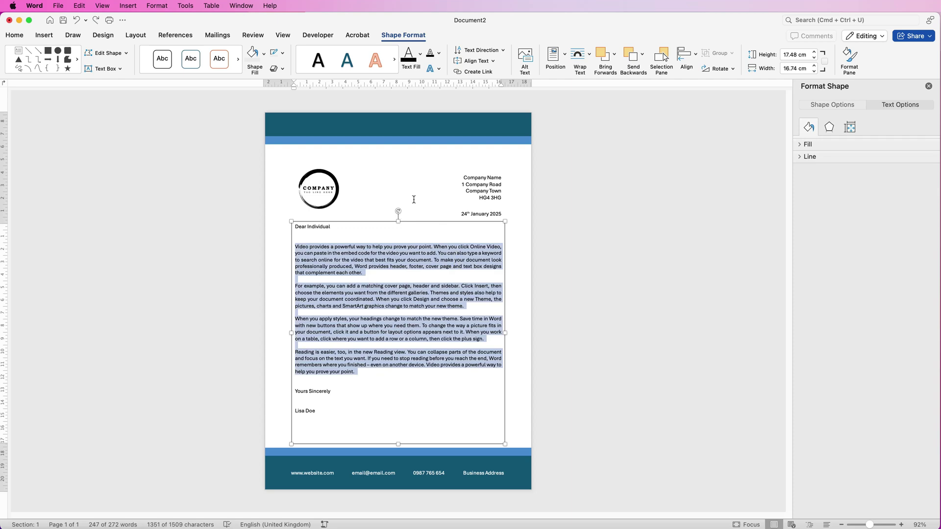
Save the letter with Save as Template as 'Letterhead Template Blue', keeping the Templates folder and .dotx format
left_click(387, 182)
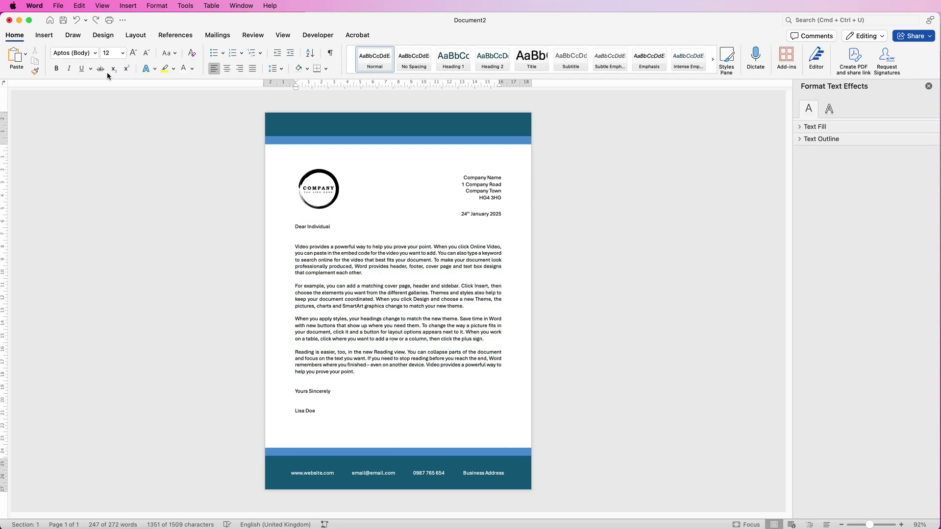
left_click(58, 6)
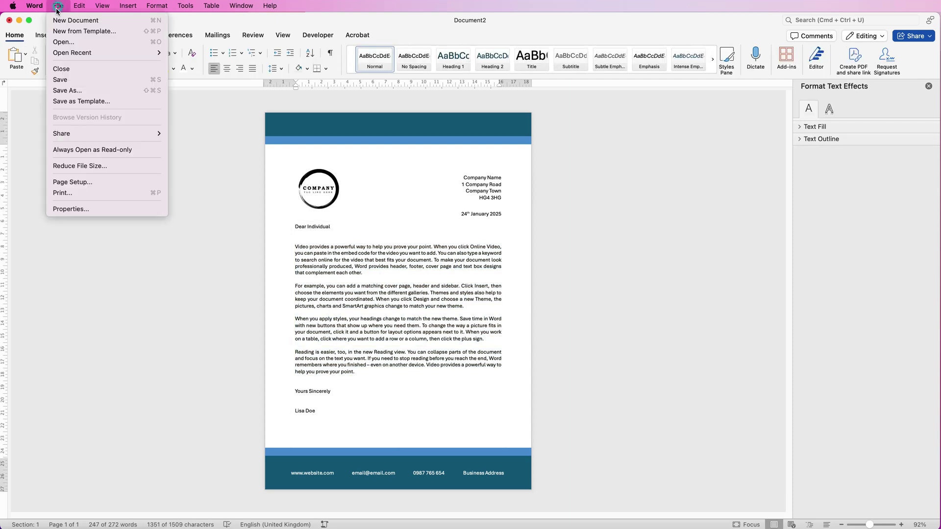
left_click(76, 102)
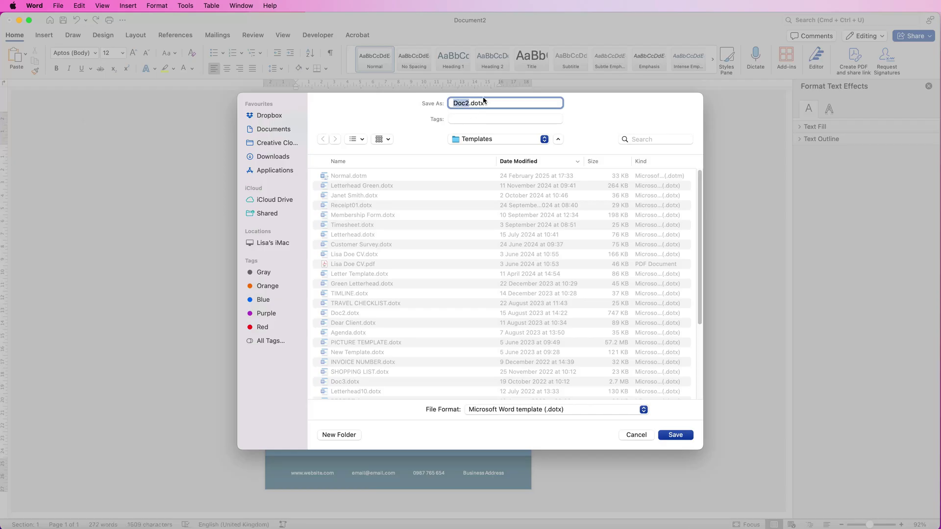
type("lETTERHEAD")
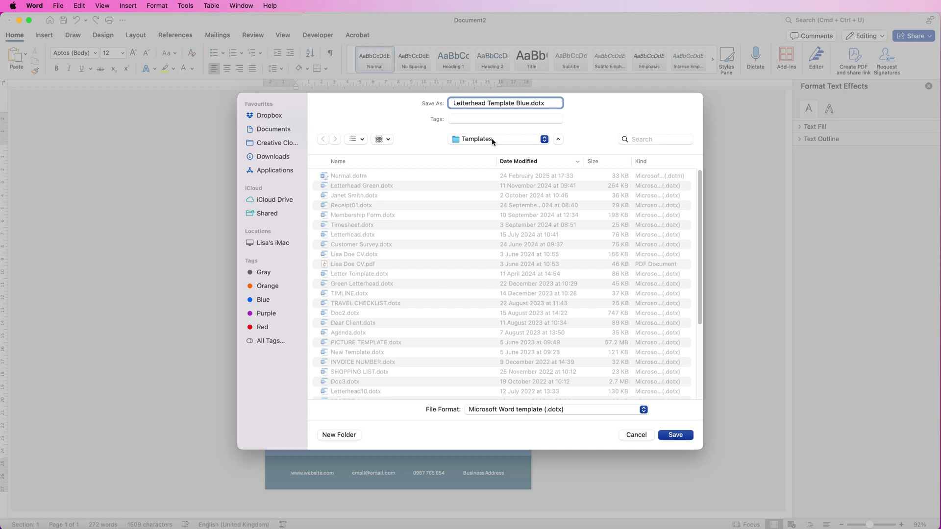
left_click(492, 142)
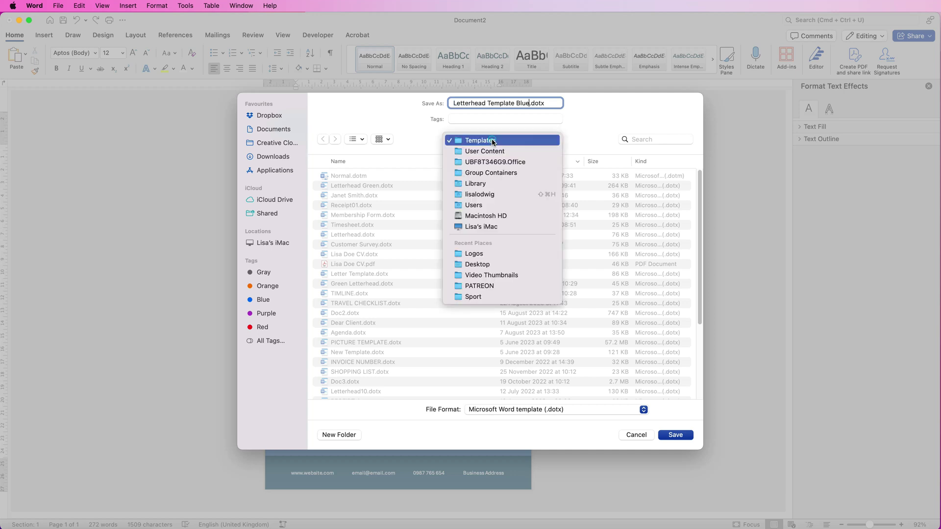
left_click(493, 141)
left_click(509, 409)
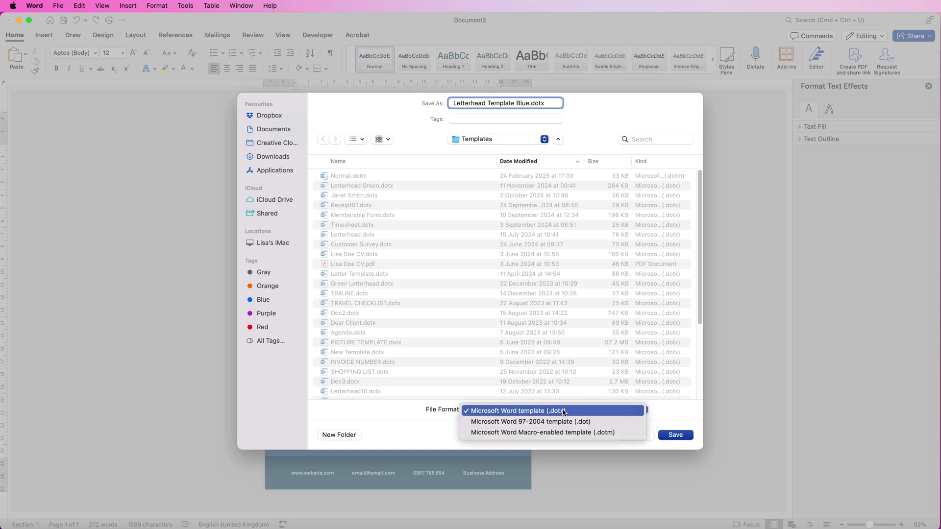
left_click(582, 412)
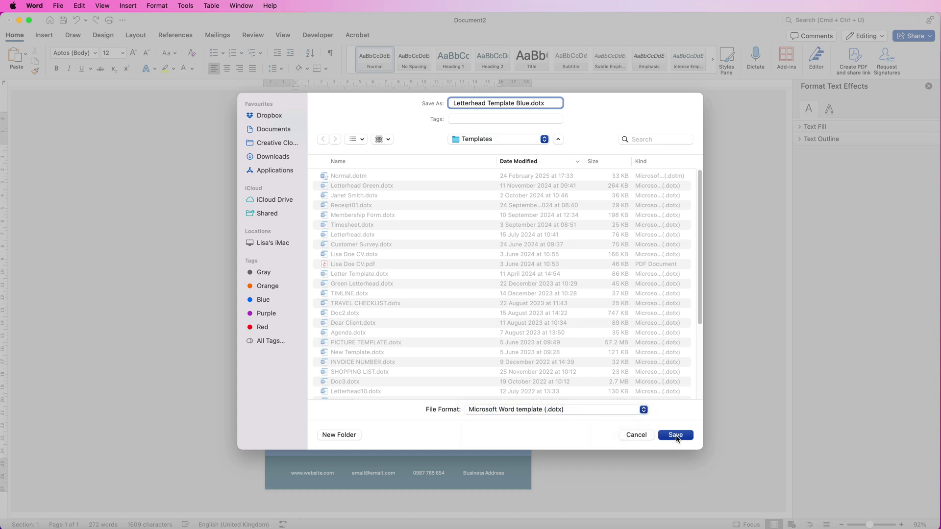
left_click(676, 435)
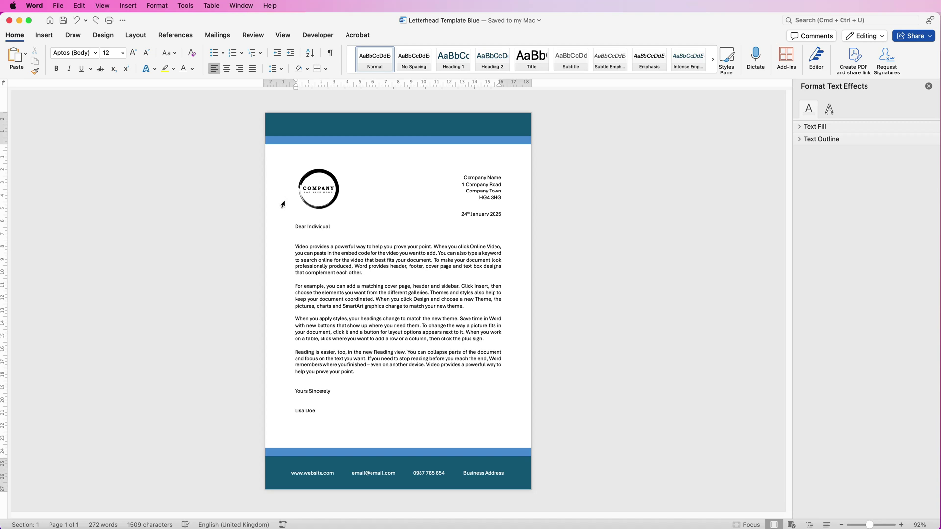
left_click(50, 20)
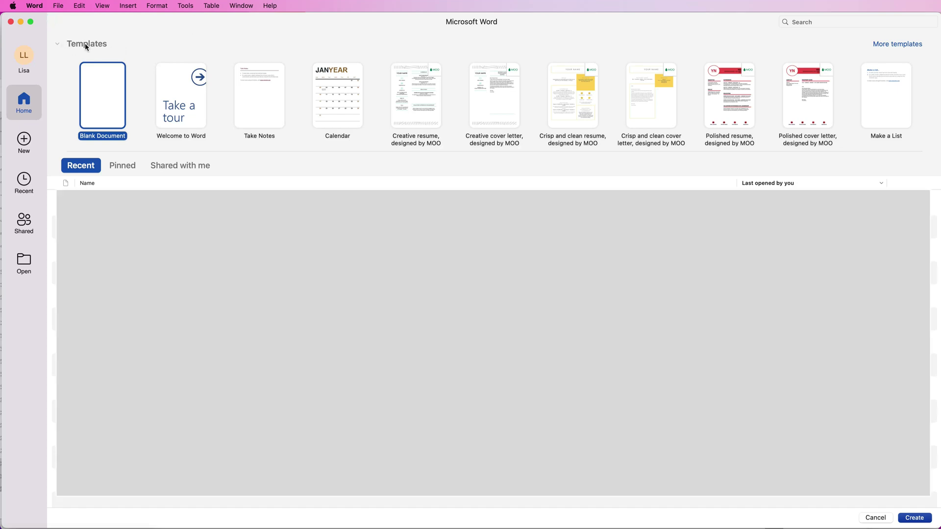
left_click(887, 49)
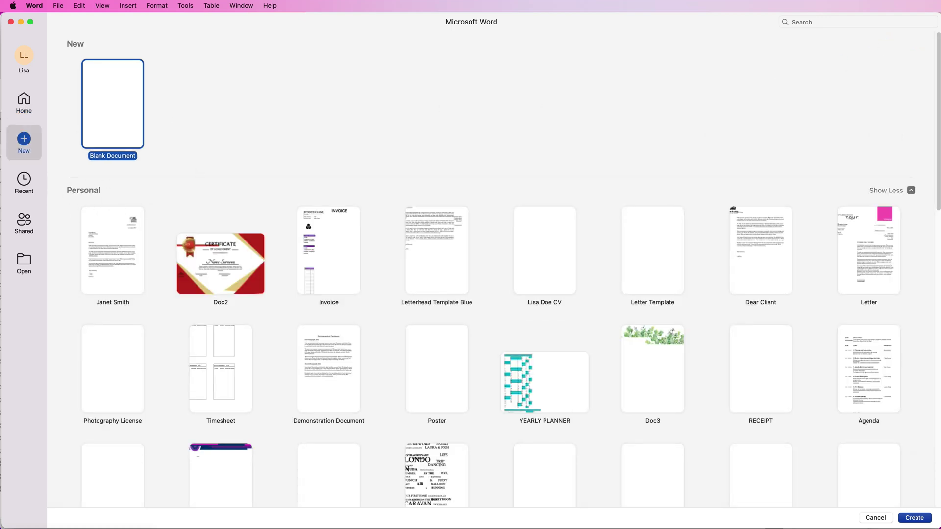
scroll(833, 225, "down", 2)
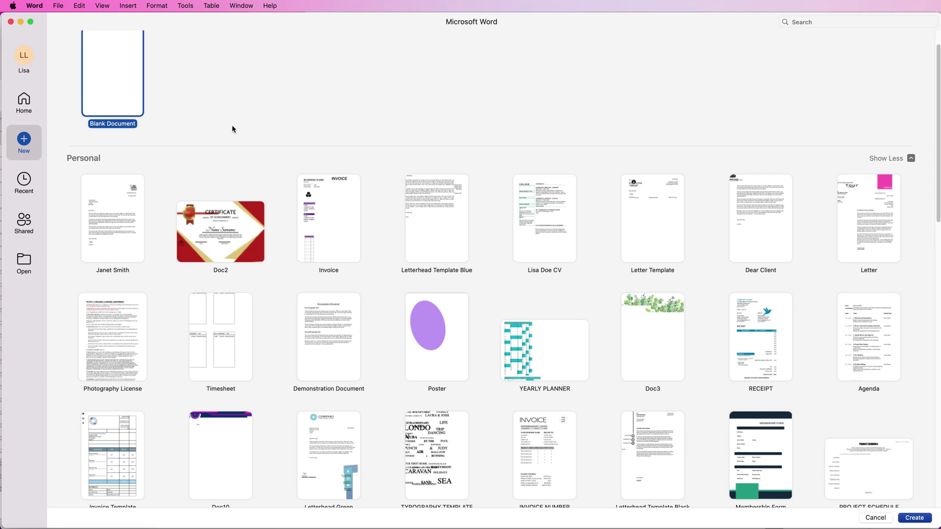
left_click(10, 23)
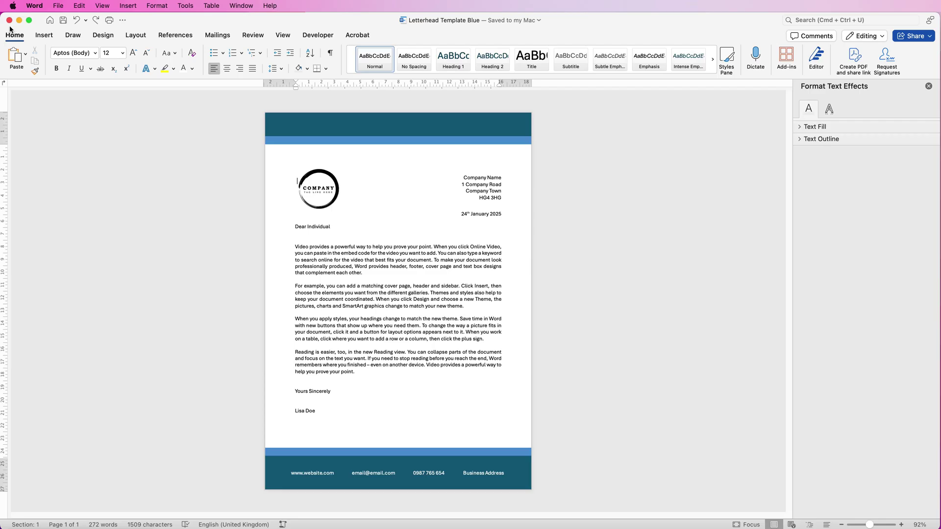